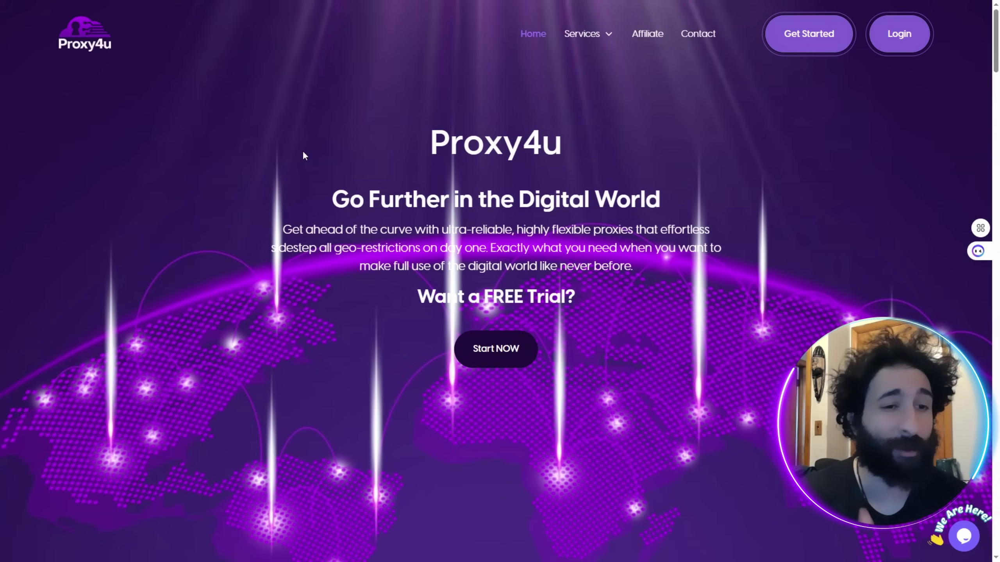
Scroll the Proxy4u homepage through the proxy plans to the 'Ready to Experience More?' trial section.
scroll(298, 188, down, 6)
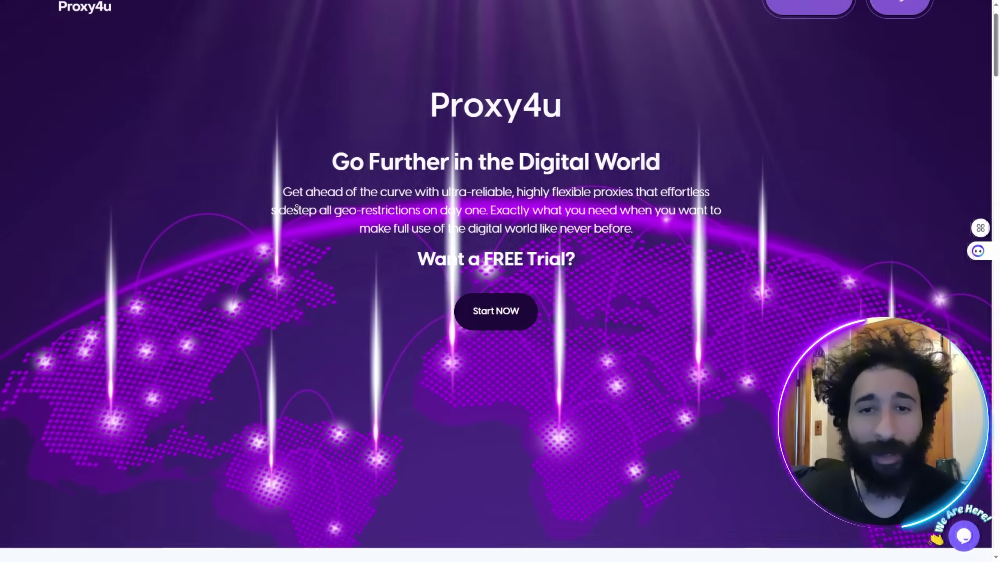
scroll(296, 173, down, 10)
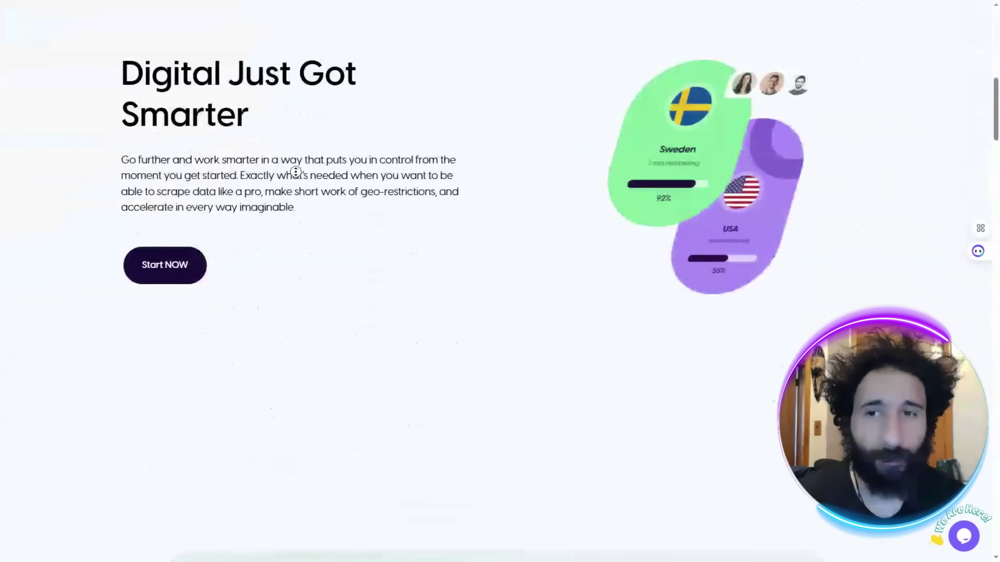
scroll(298, 204, down, 5)
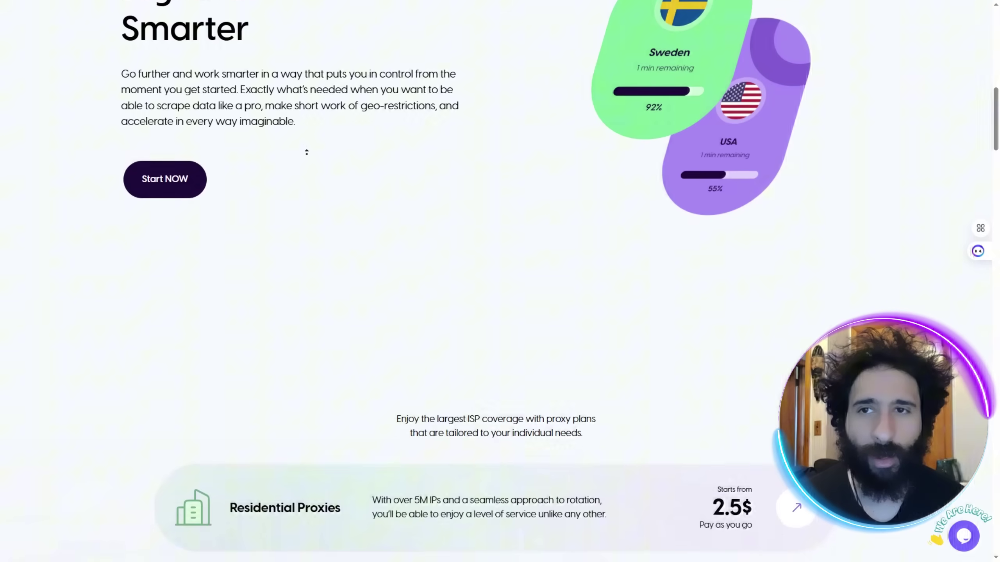
scroll(305, 200, down, 5)
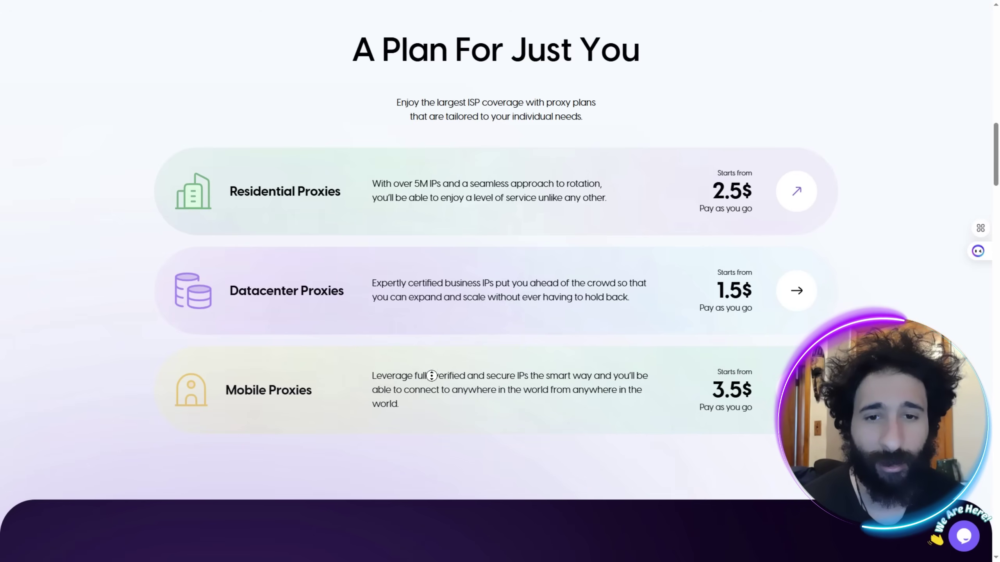
scroll(431, 370, down, 2)
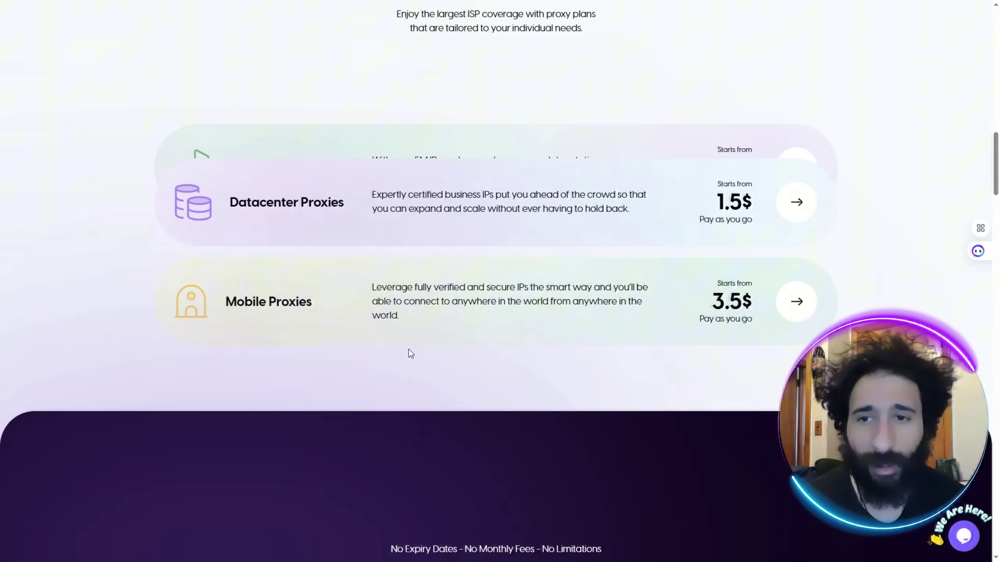
middle_click(395, 326)
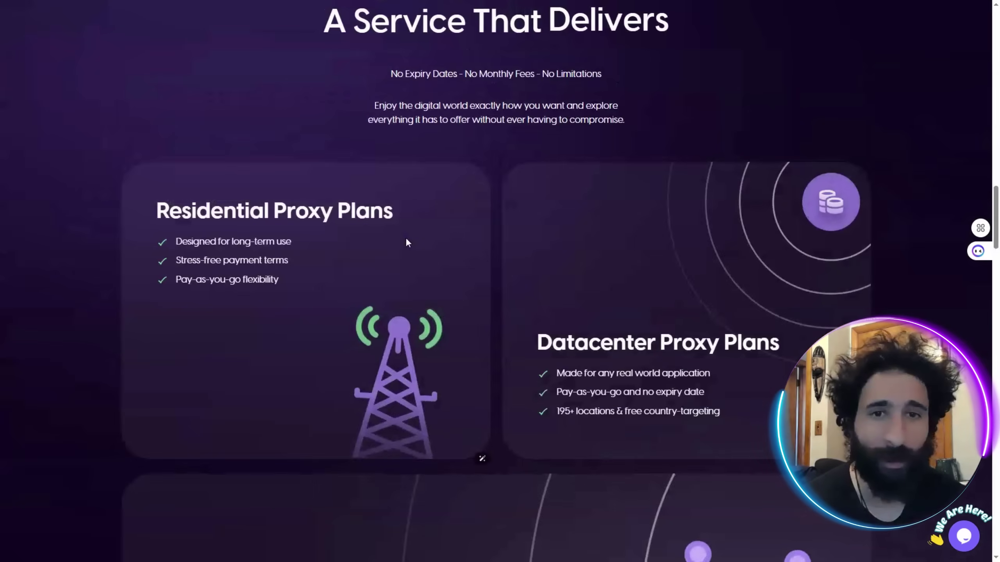
middle_click(394, 251)
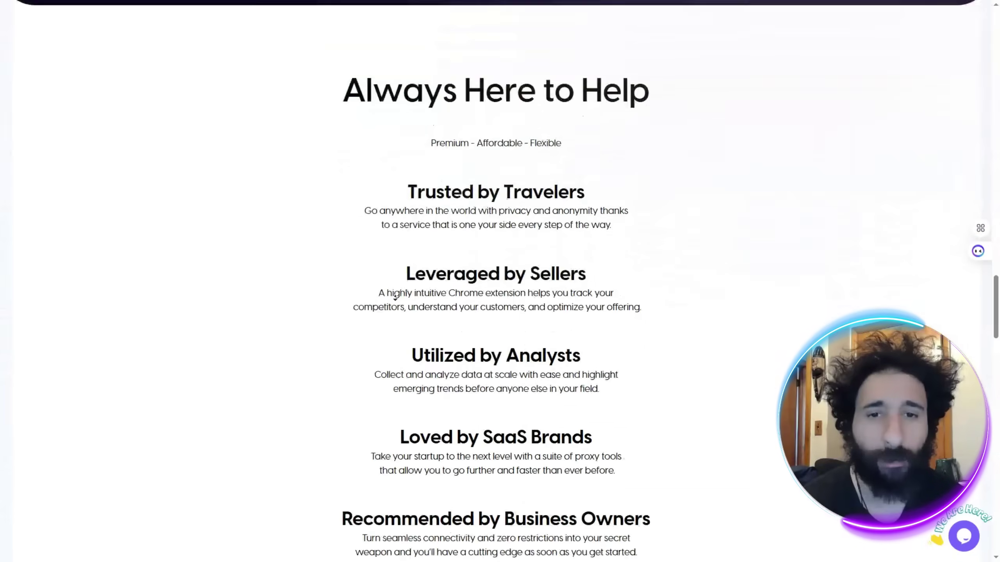
scroll(386, 309, down, 5)
scroll(384, 308, down, 6)
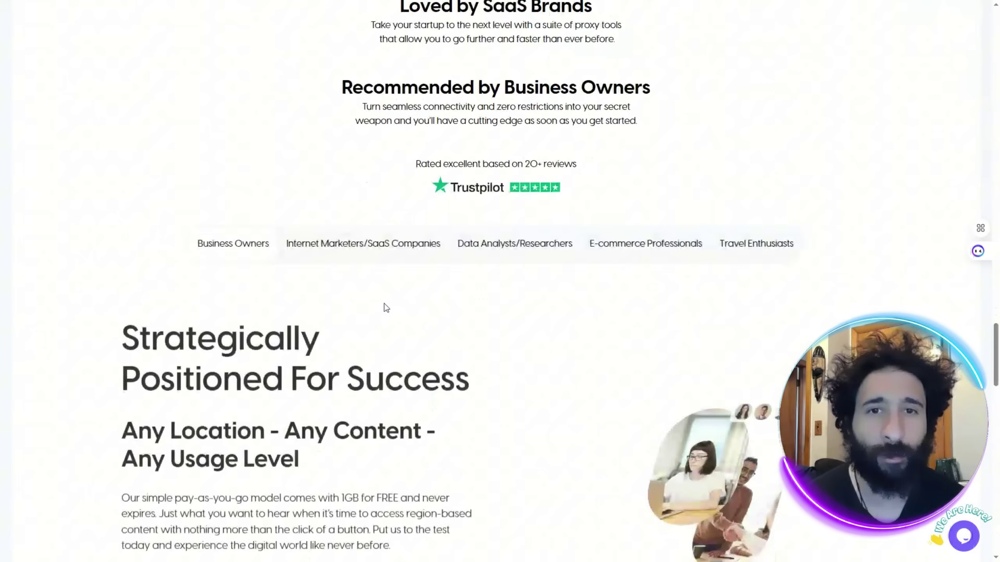
scroll(381, 322, down, 3)
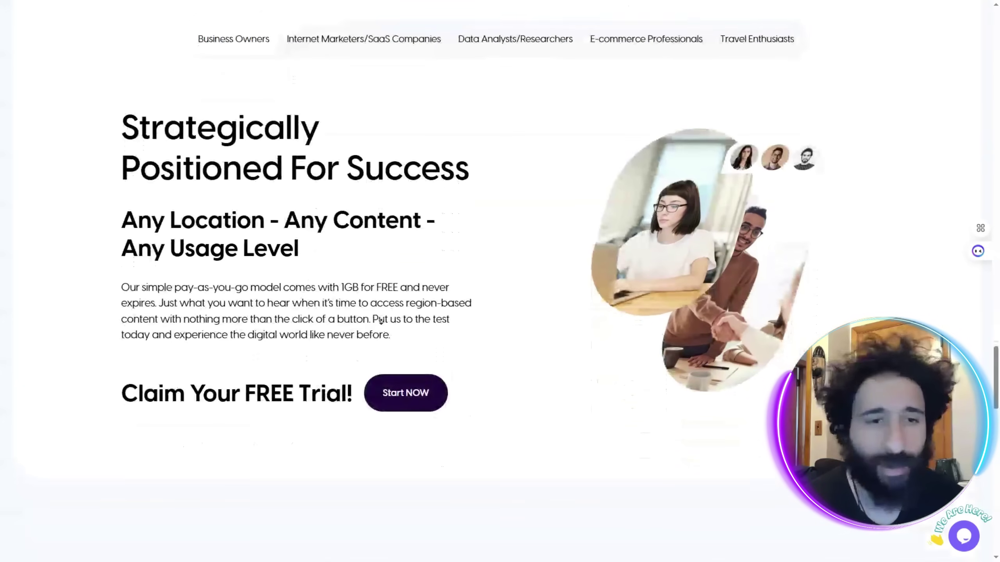
scroll(381, 337, down, 9)
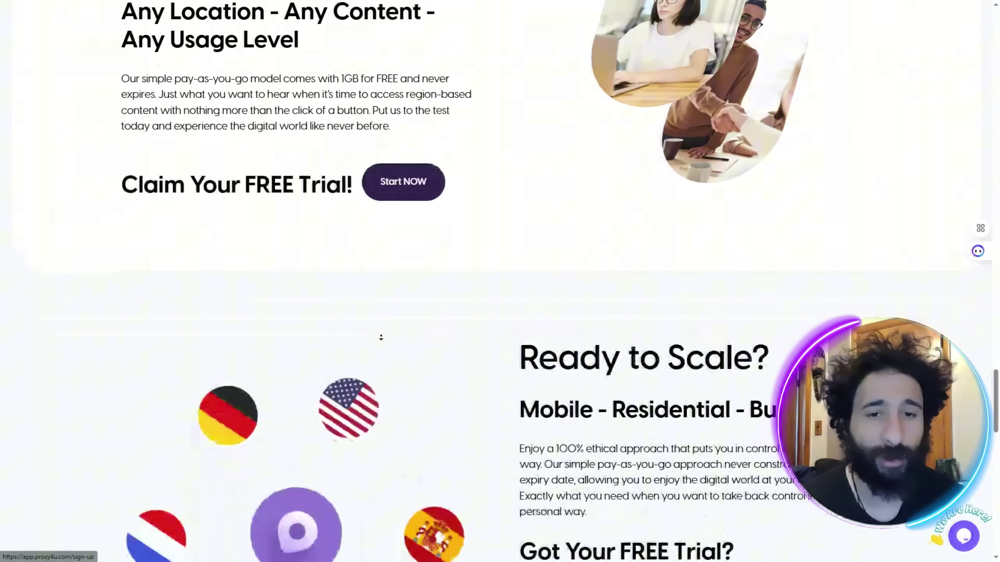
scroll(381, 337, down, 3)
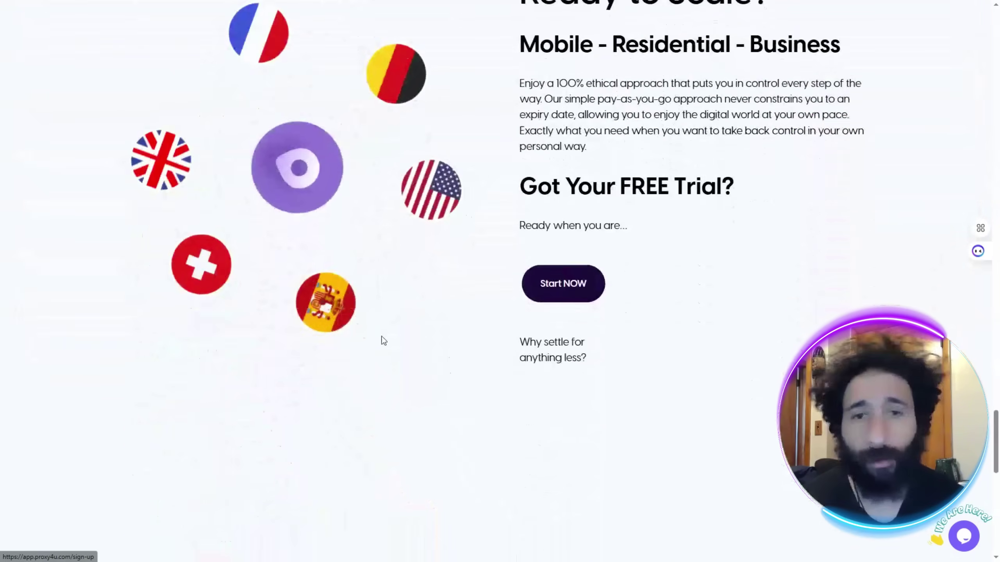
scroll(423, 334, down, 10)
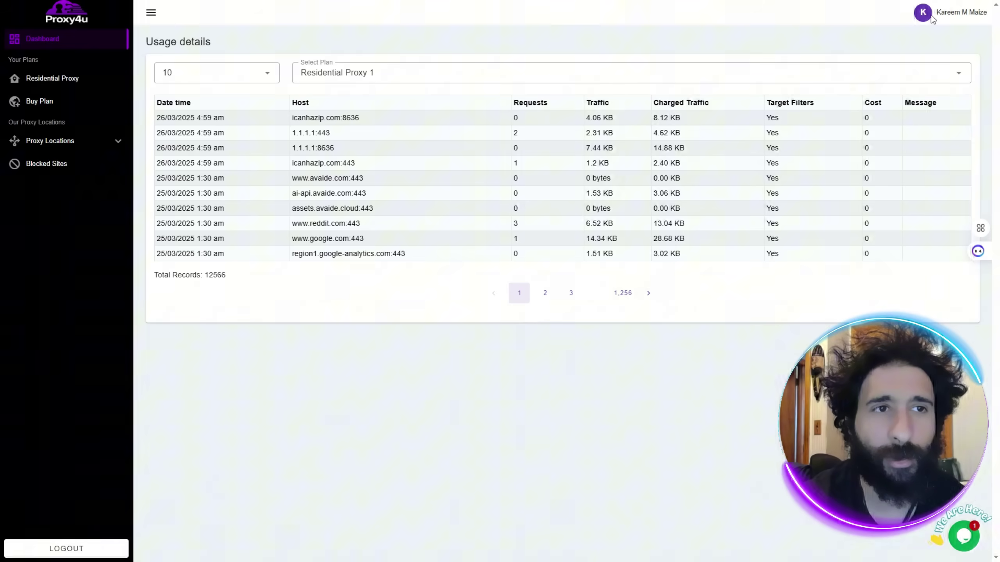
Start a Mobile proxies order from Buy Plan, cancel it, and open the Residential Proxy page.
click(54, 104)
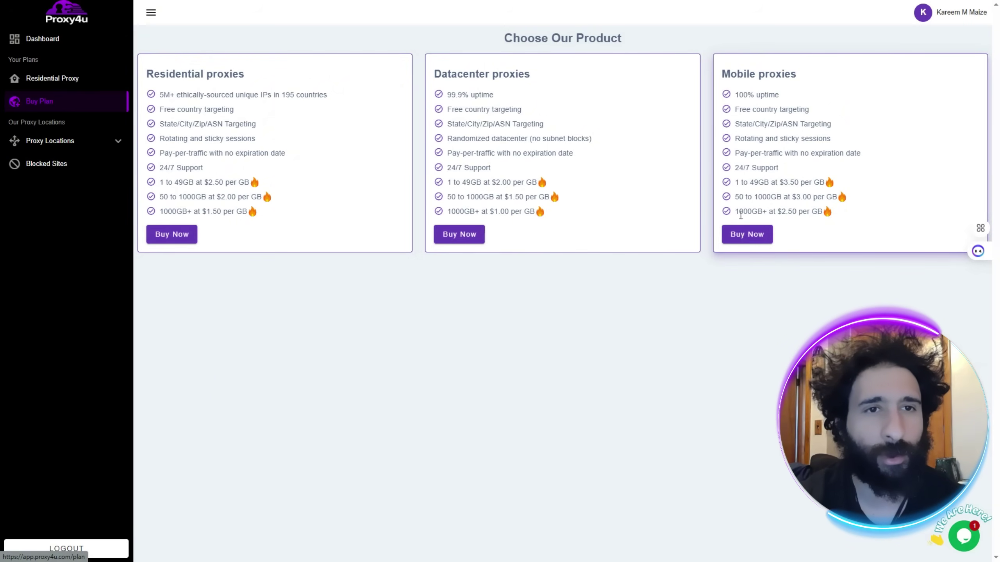
click(738, 235)
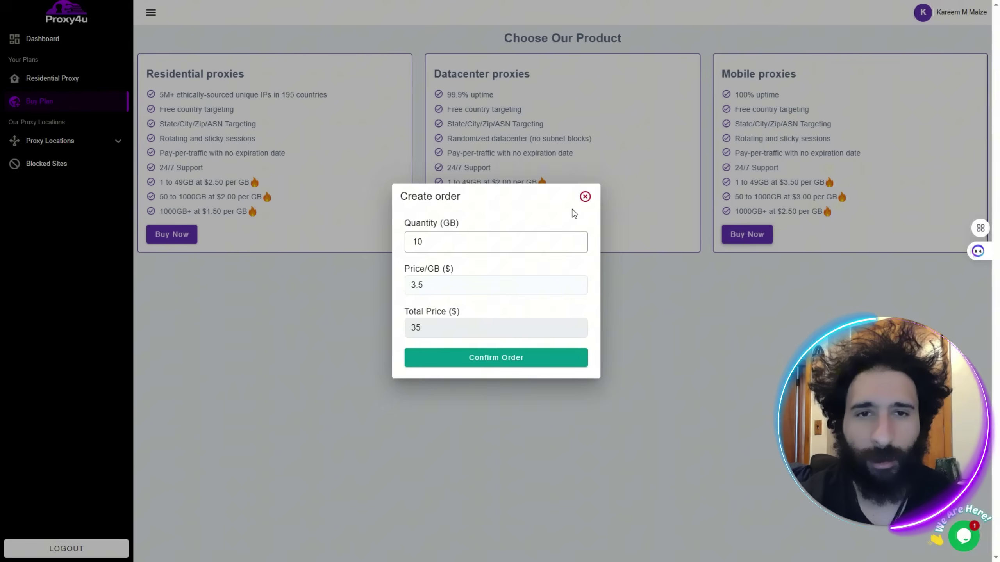
click(584, 196)
click(52, 78)
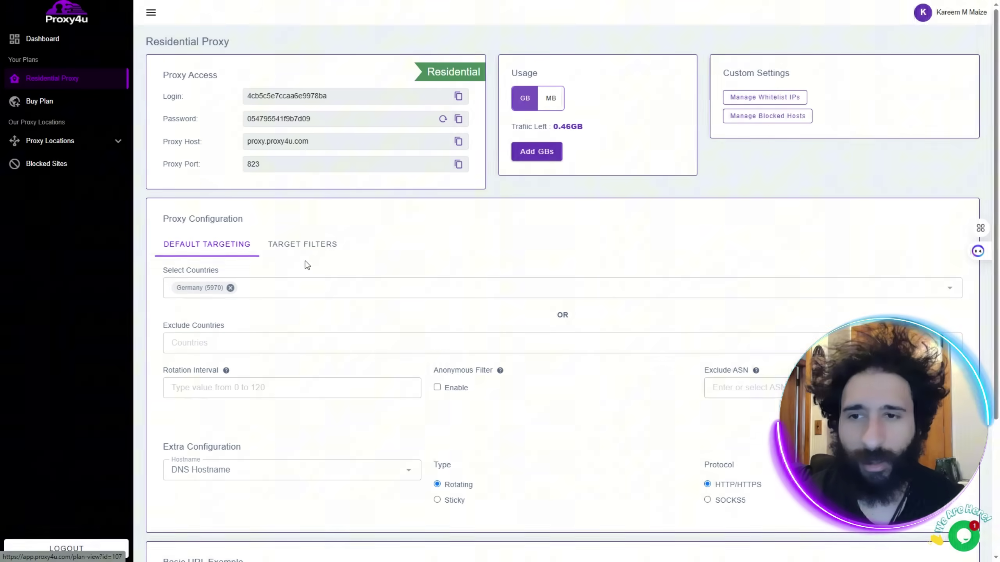
Replace Germany with United Kingdom as the residential proxy's targeted country.
click(230, 287)
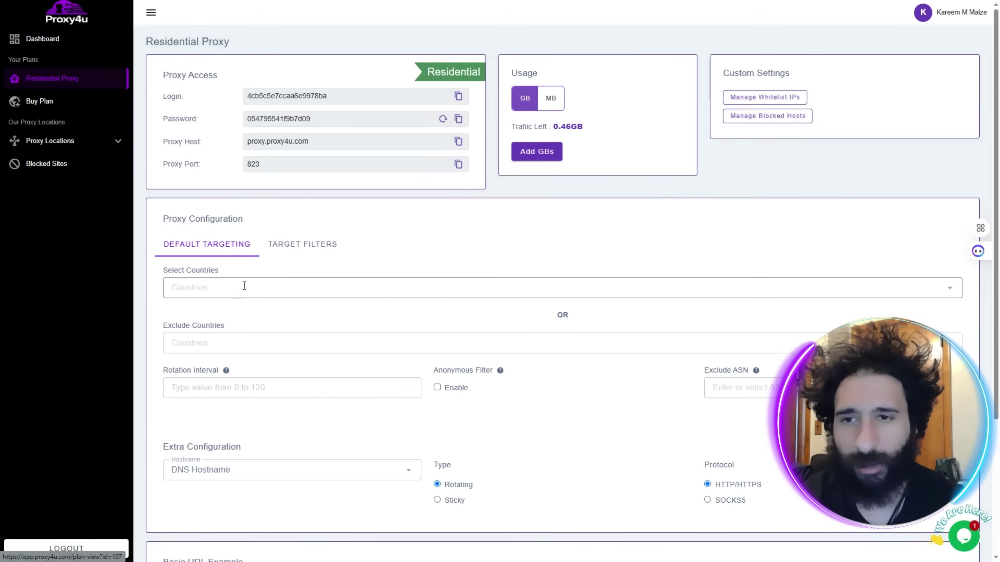
click(244, 286)
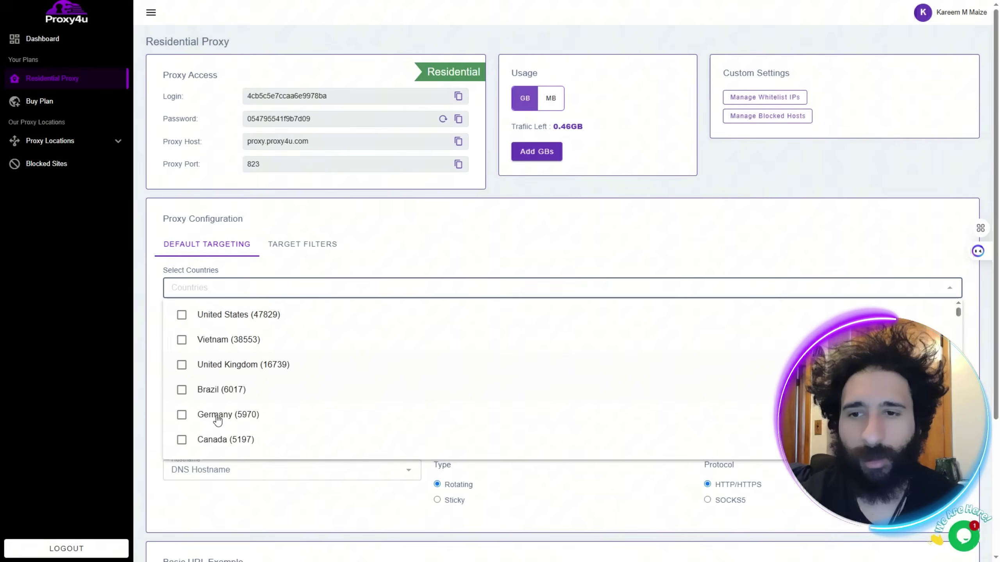
click(216, 373)
click(148, 328)
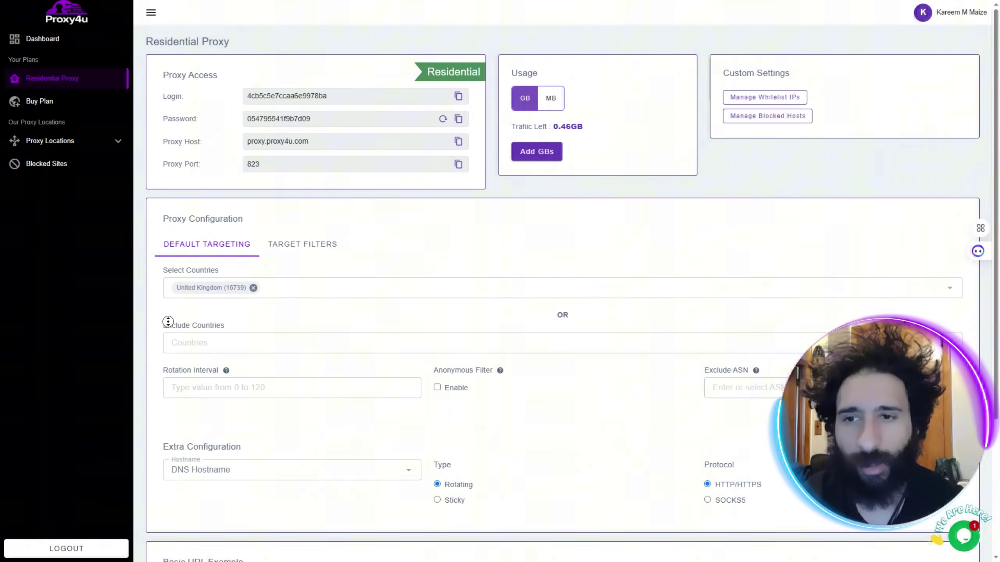
scroll(166, 346, down, 1)
scroll(166, 370, down, 2)
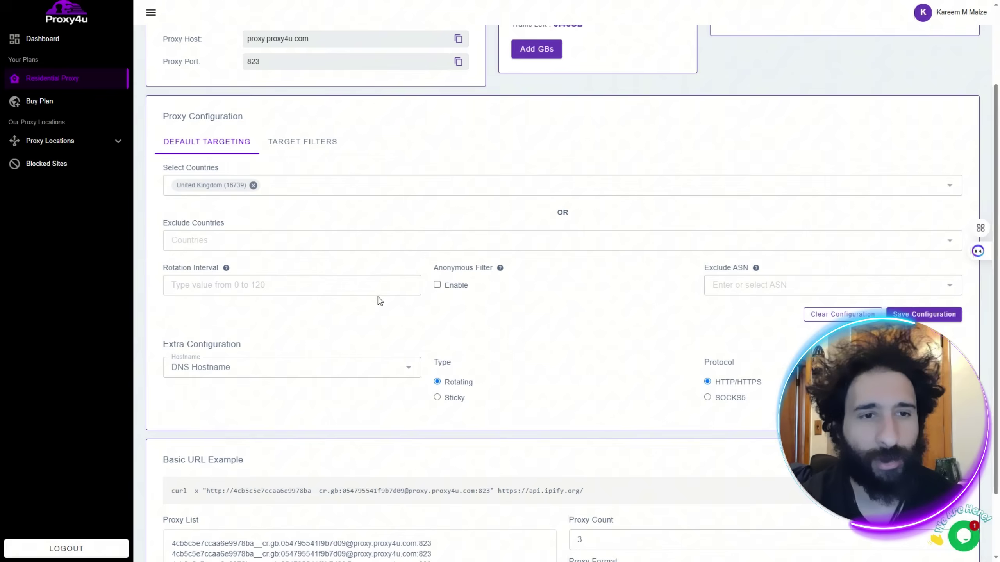
Toggle the Sticky session option and save the proxy configuration.
click(437, 397)
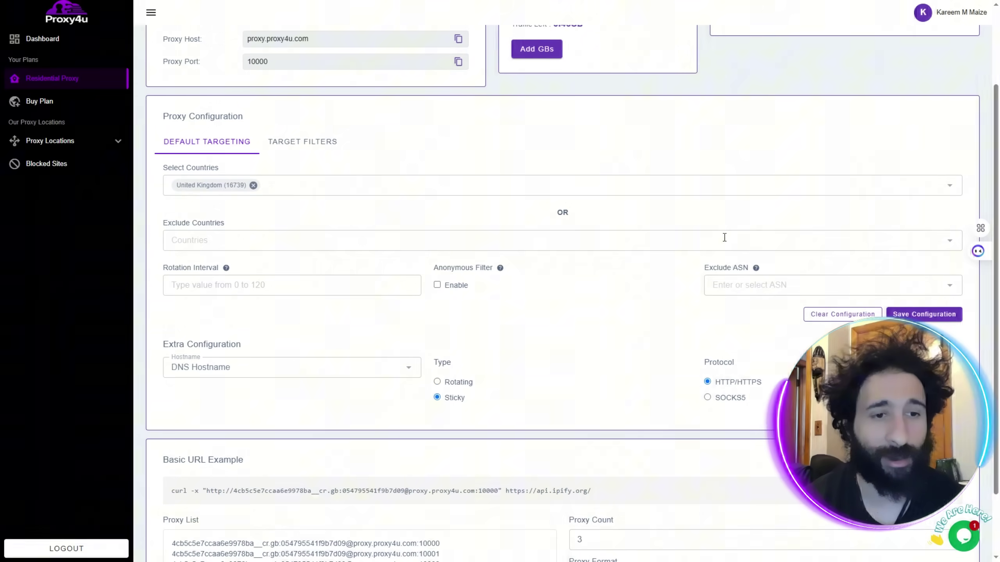
middle_click(632, 217)
scroll(629, 260, down, 2)
click(629, 260)
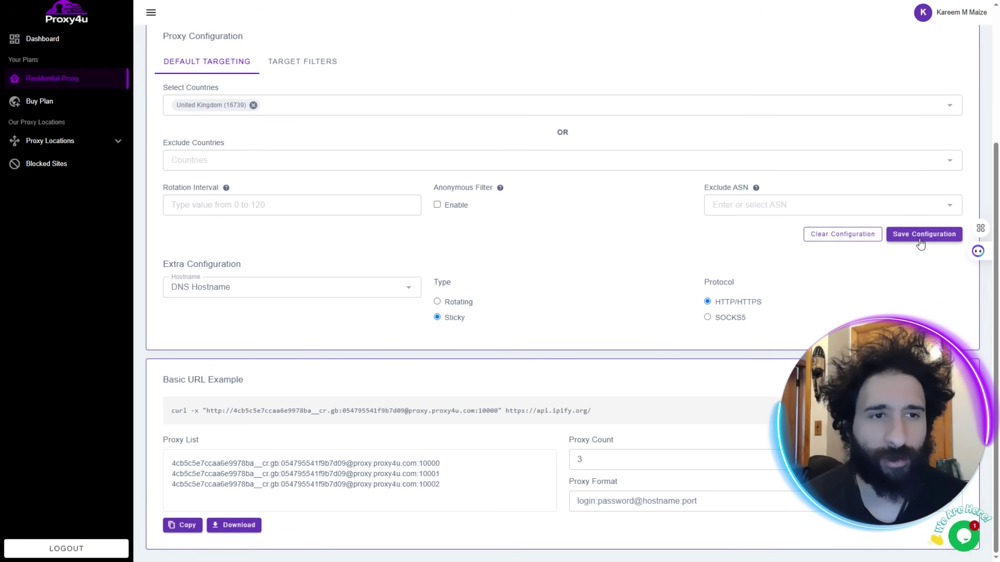
click(888, 237)
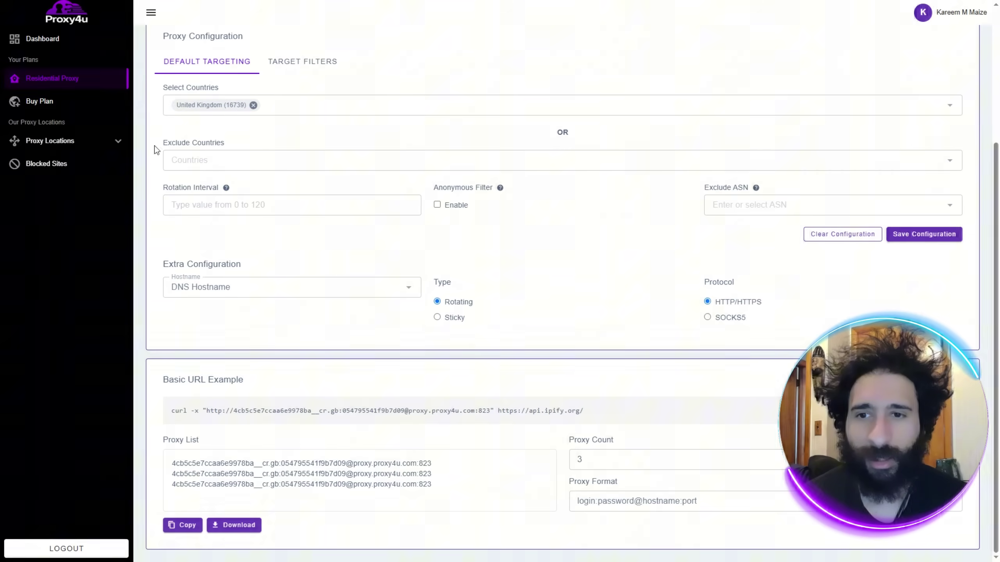
Look at the state, city and ASN filters, then return to the country targeting settings.
click(317, 63)
click(190, 62)
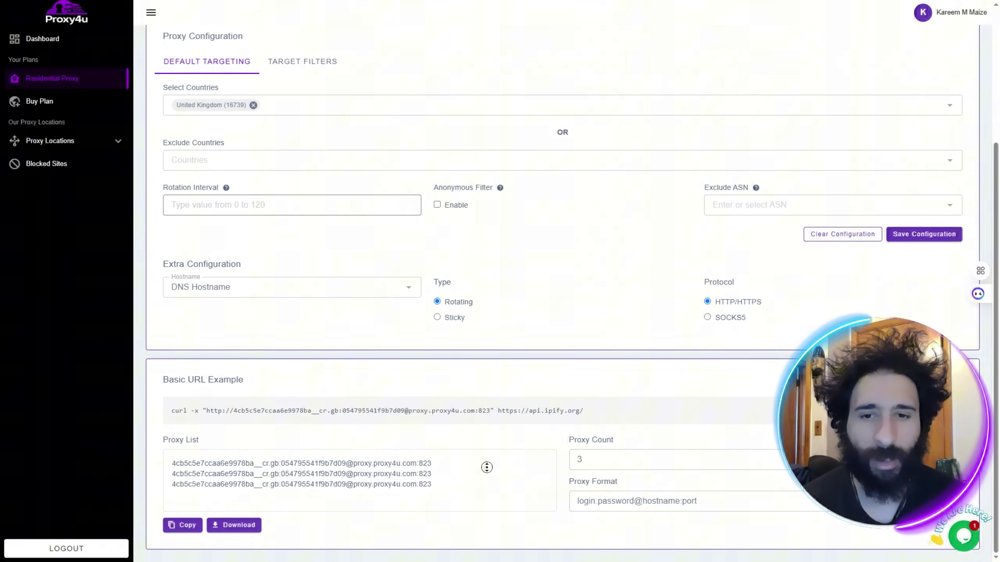
scroll(461, 143, up, 5)
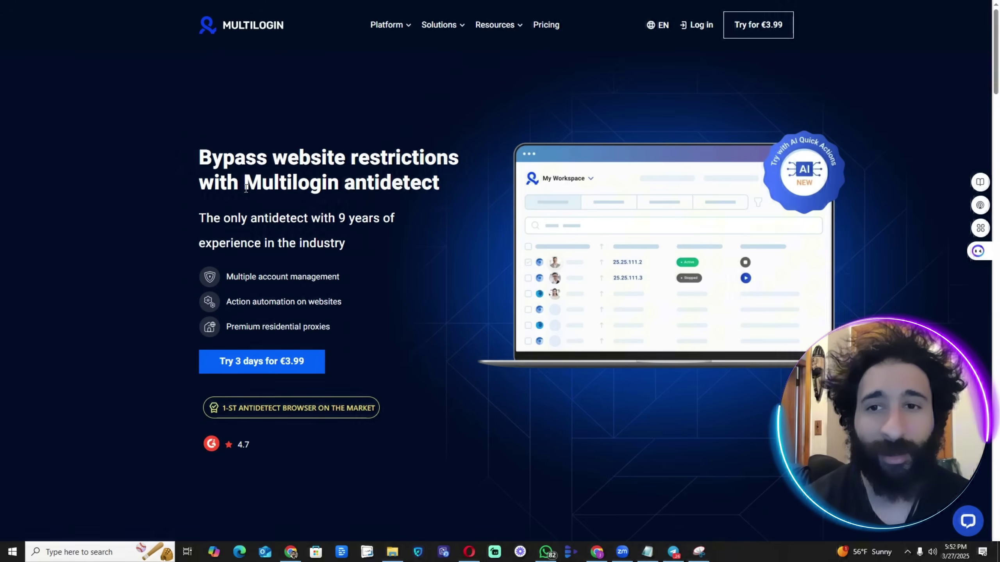
scroll(188, 191, down, 3)
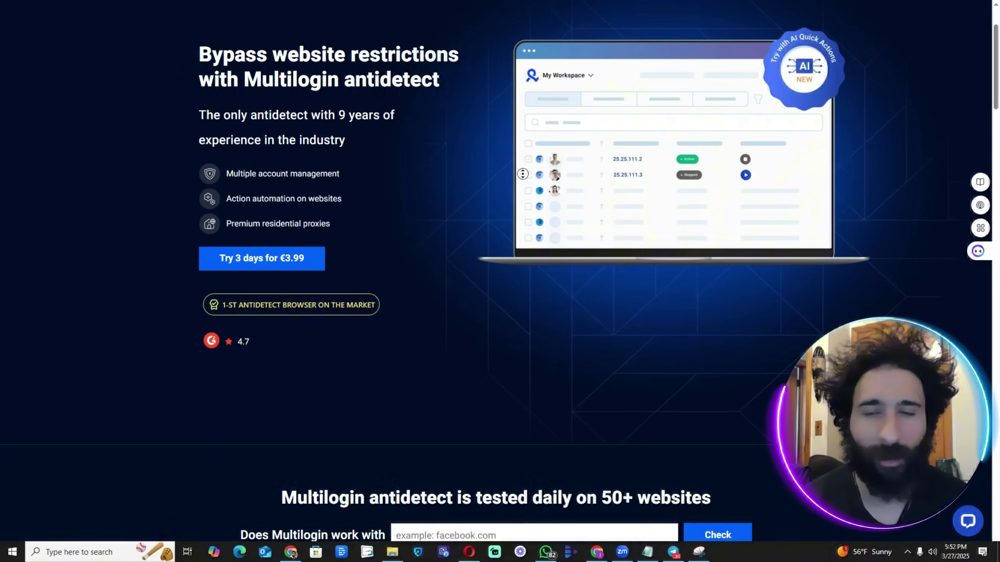
scroll(520, 226, down, 1)
scroll(520, 226, down, 10)
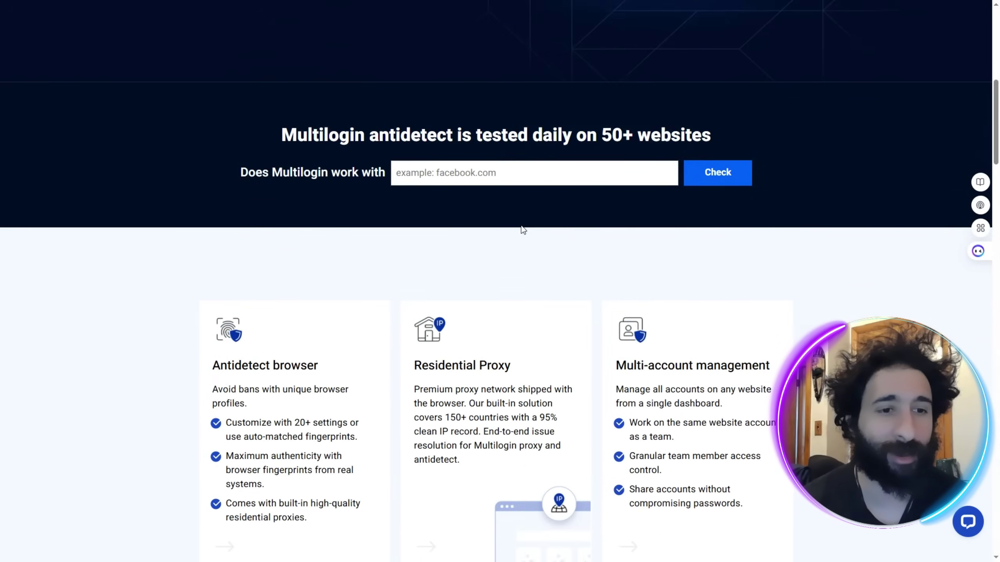
scroll(520, 225, down, 3)
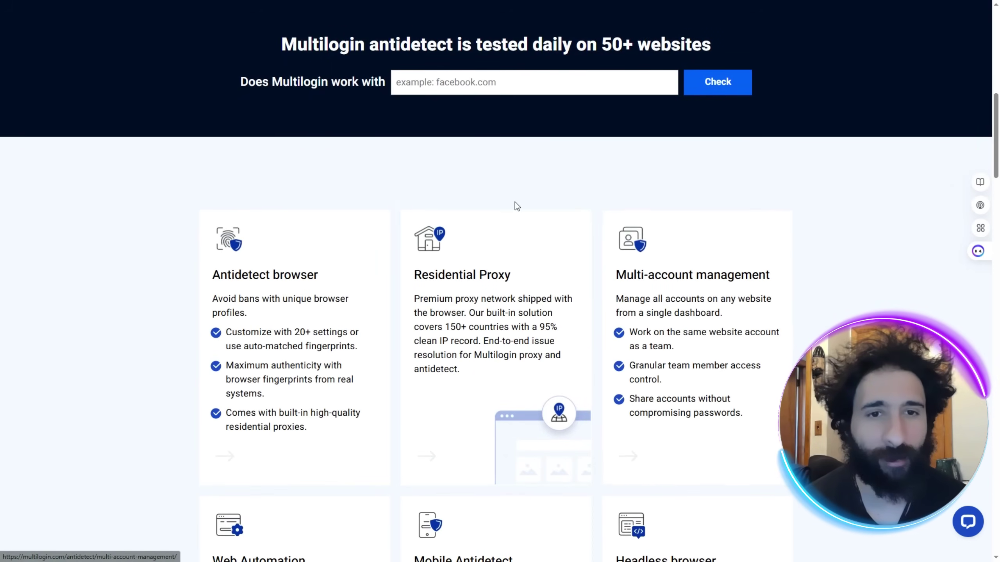
scroll(498, 248, down, 1)
scroll(497, 248, down, 10)
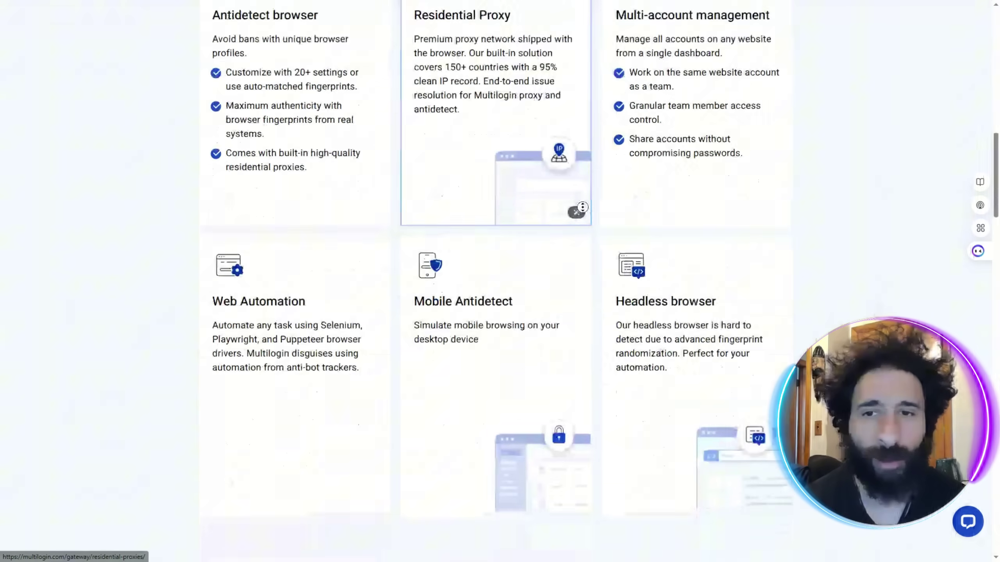
scroll(570, 235, up, 6)
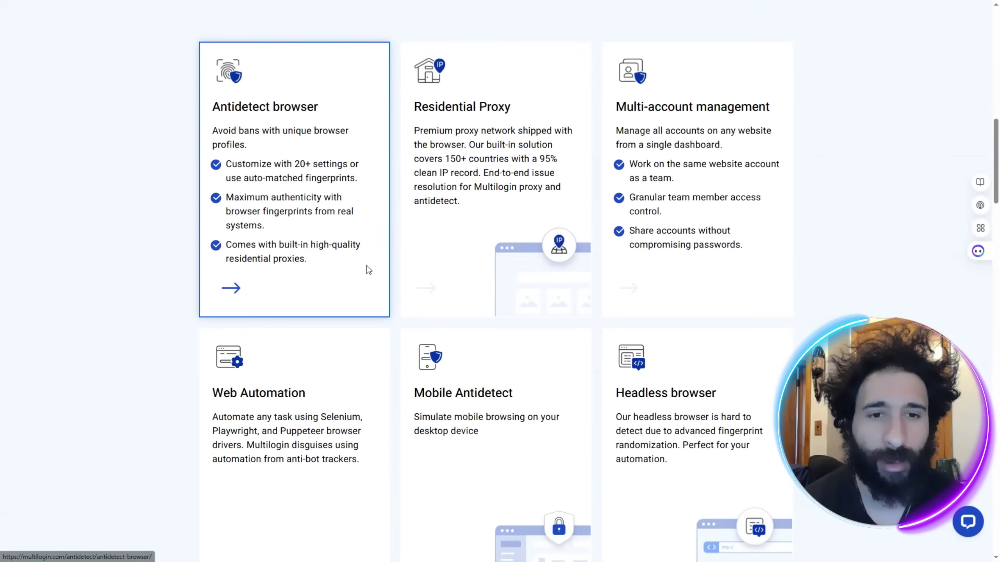
scroll(393, 351, down, 15)
scroll(393, 343, down, 15)
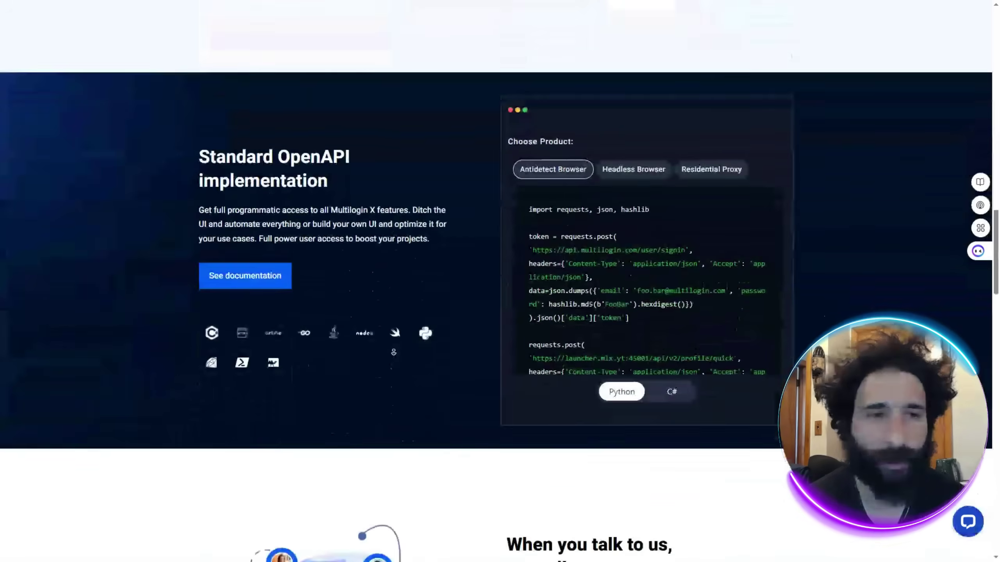
scroll(395, 337, down, 12)
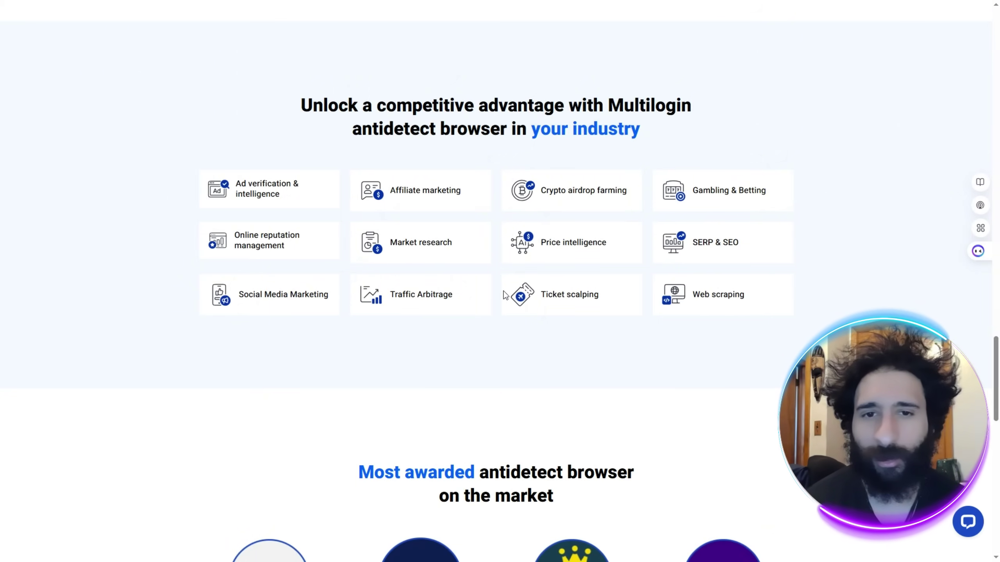
scroll(369, 345, down, 7)
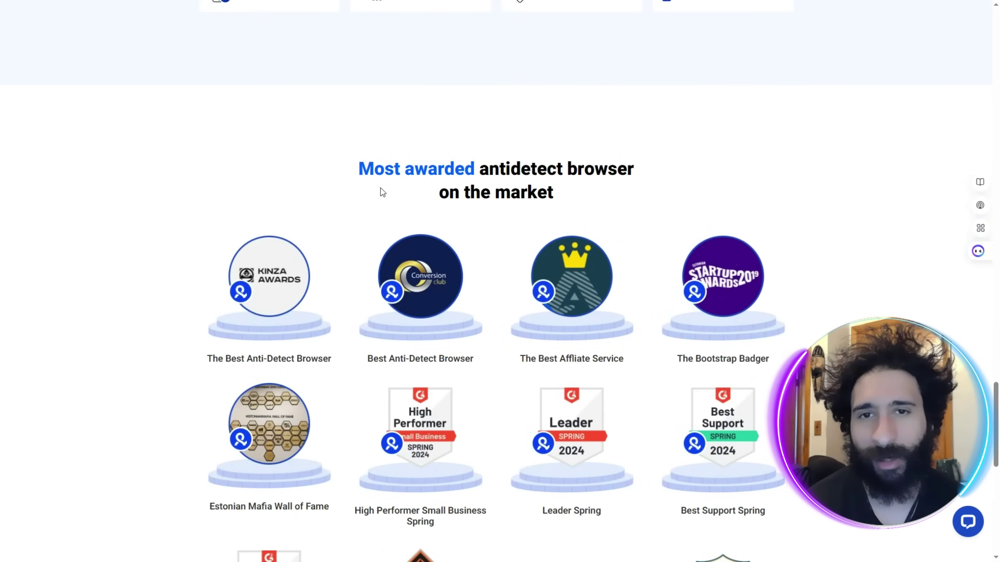
scroll(362, 290, down, 13)
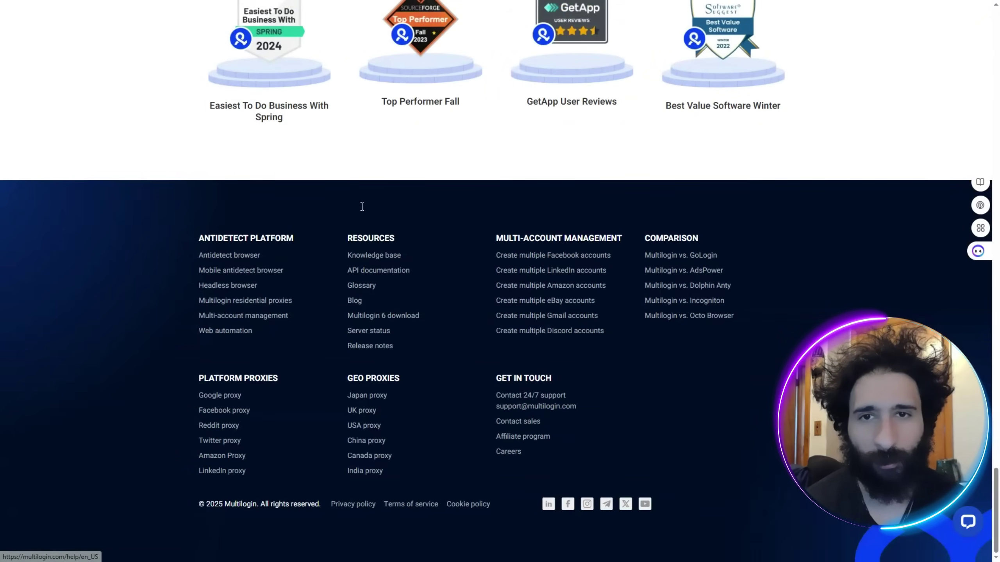
middle_click(360, 126)
scroll(360, 126, up, 10)
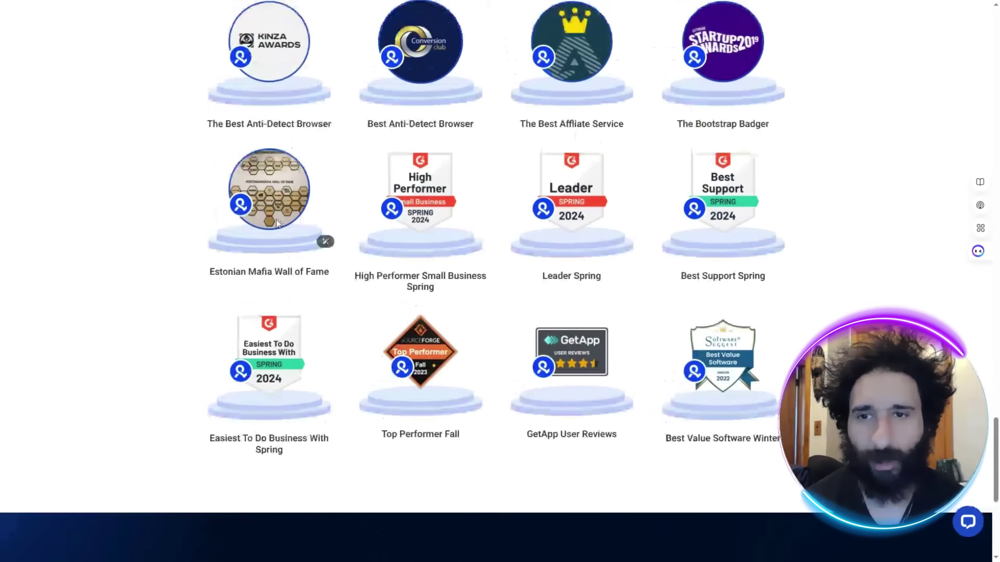
Return to the top of the Multilogin homepage and start a new browser profile.
key(Home)
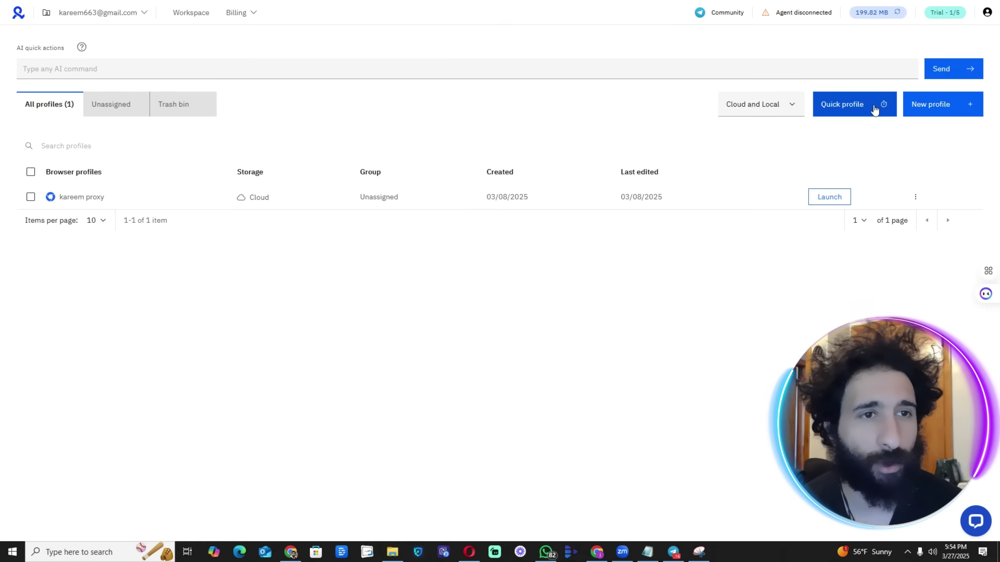
click(937, 103)
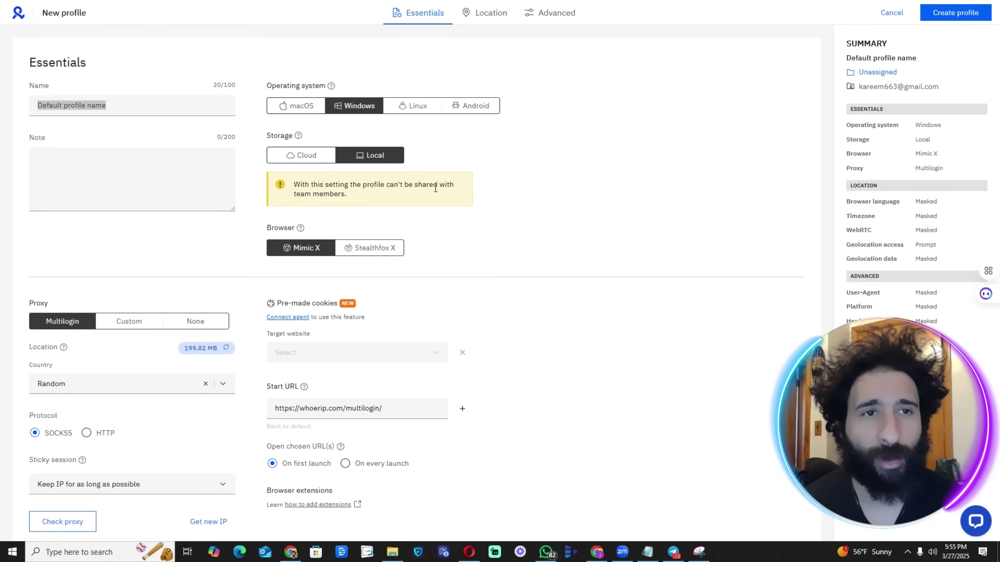
Switch the new profile's proxy to Custom, keeping the HTTP protocol.
click(129, 322)
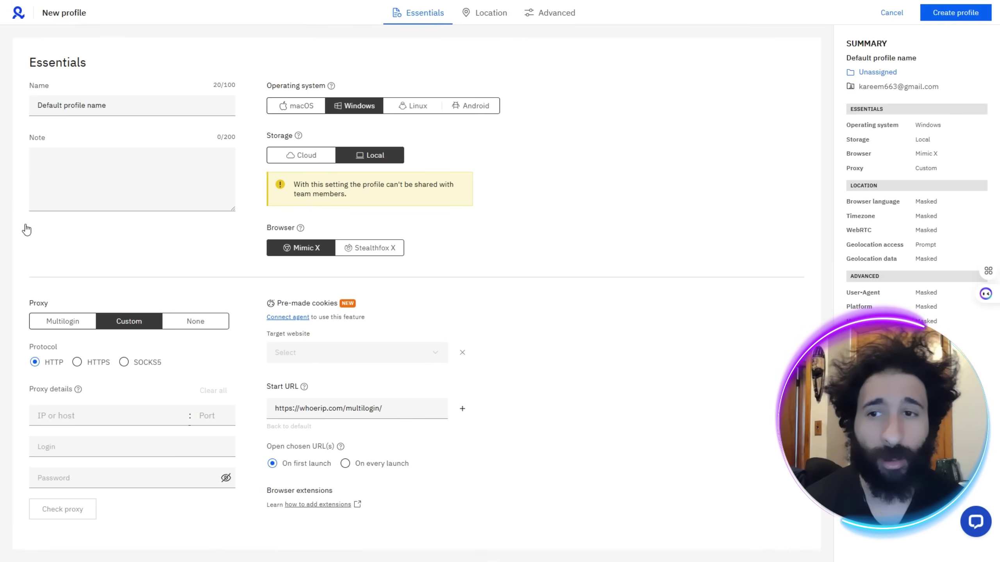
Copy the proxy login from Proxy4u into the profile's proxy login field.
key(alt+Tab)
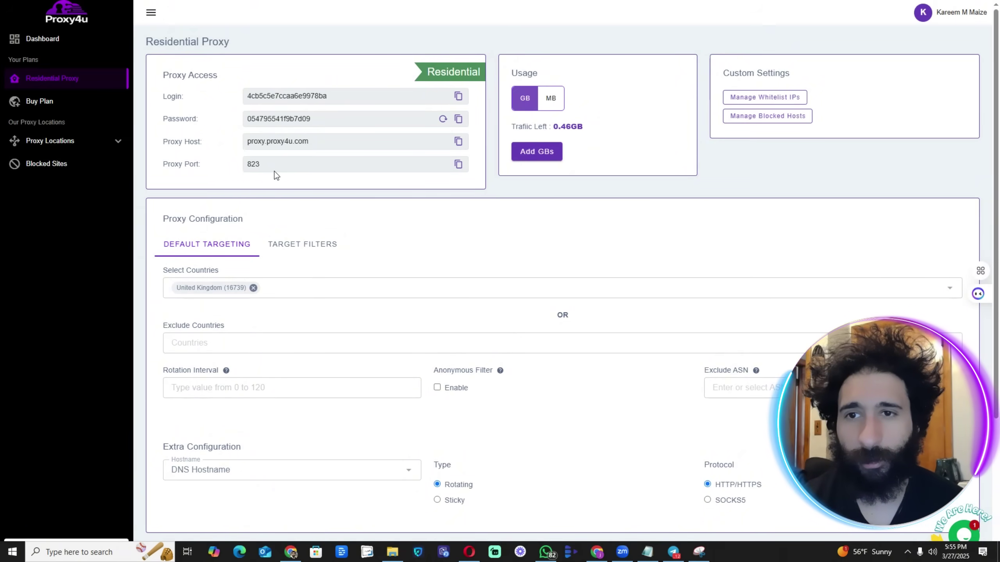
key(alt+Tab)
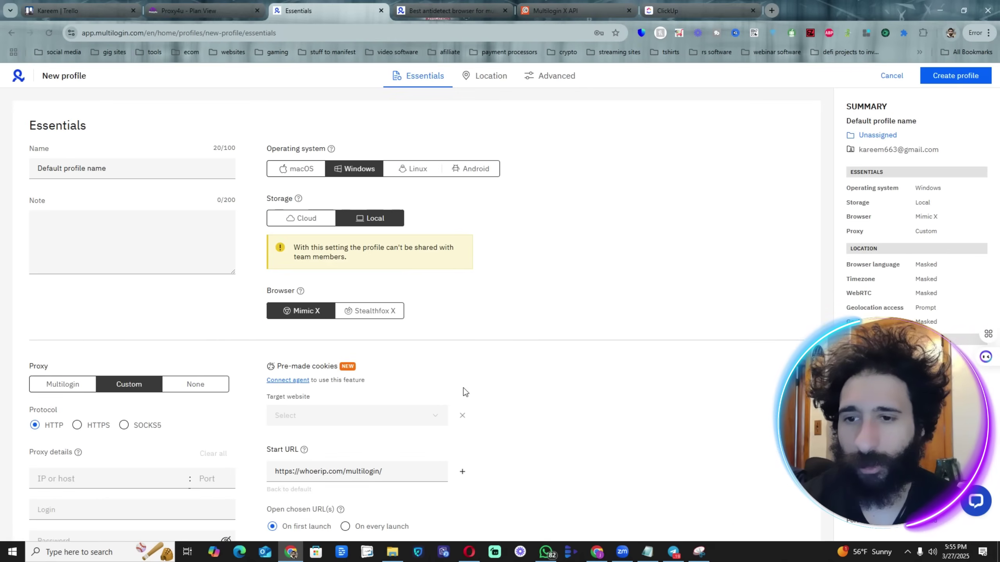
scroll(527, 406, down, 2)
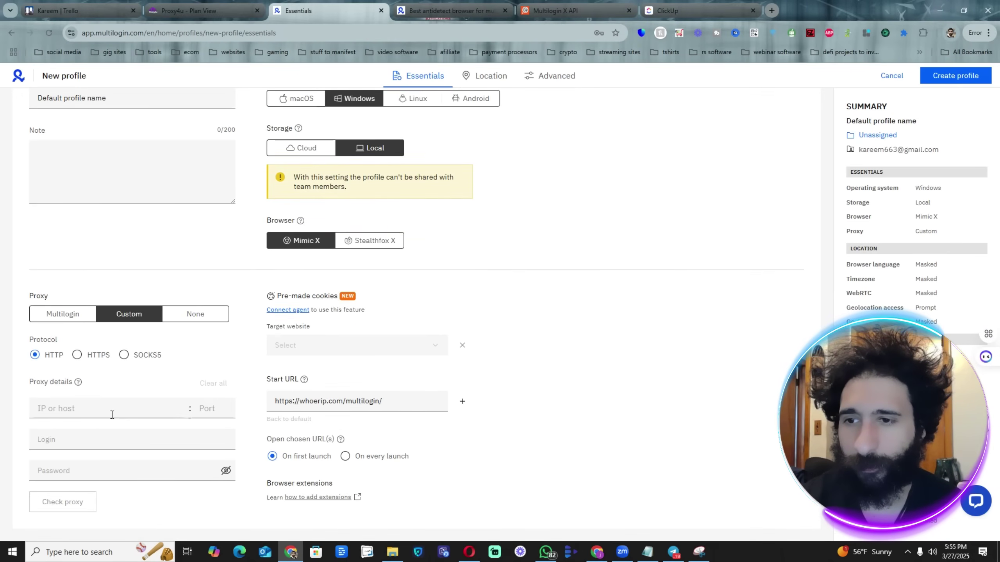
click(194, 11)
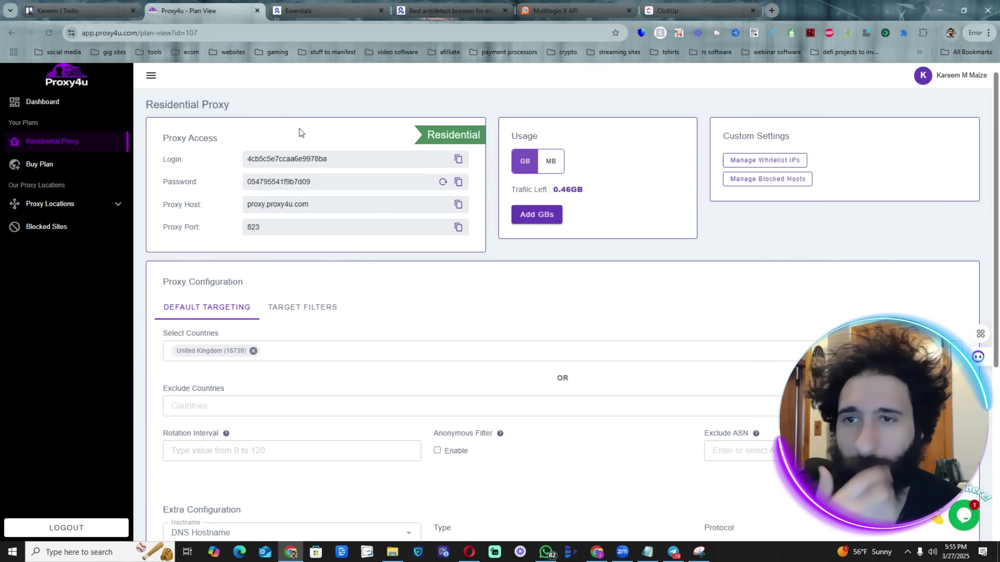
double_click(313, 158)
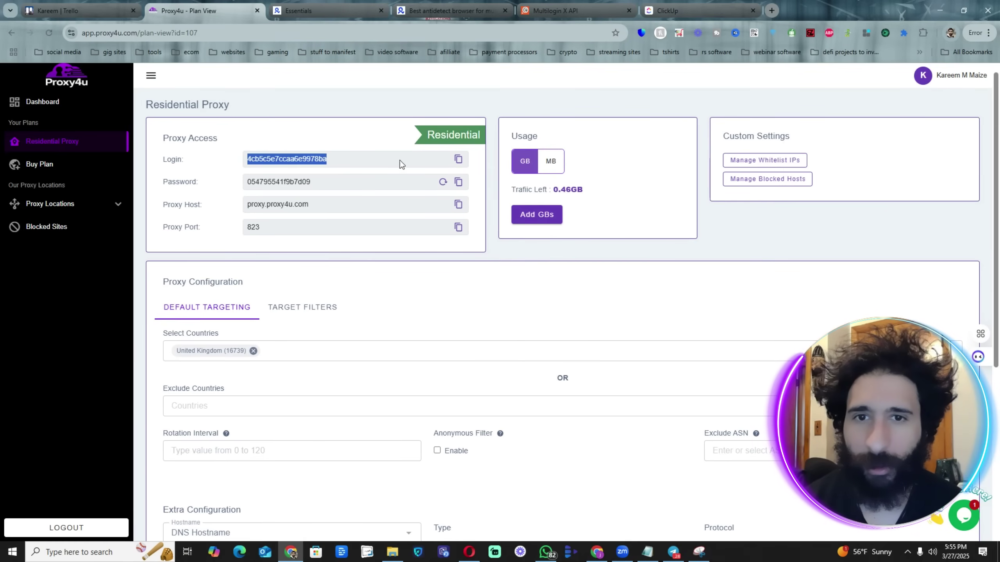
click(455, 161)
scroll(484, 418, down, 5)
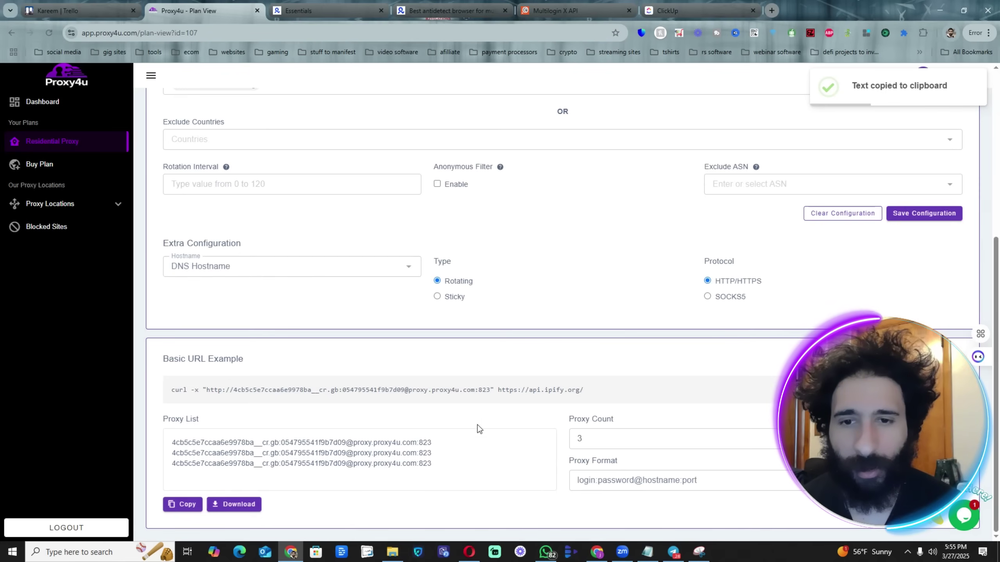
scroll(477, 425, up, 5)
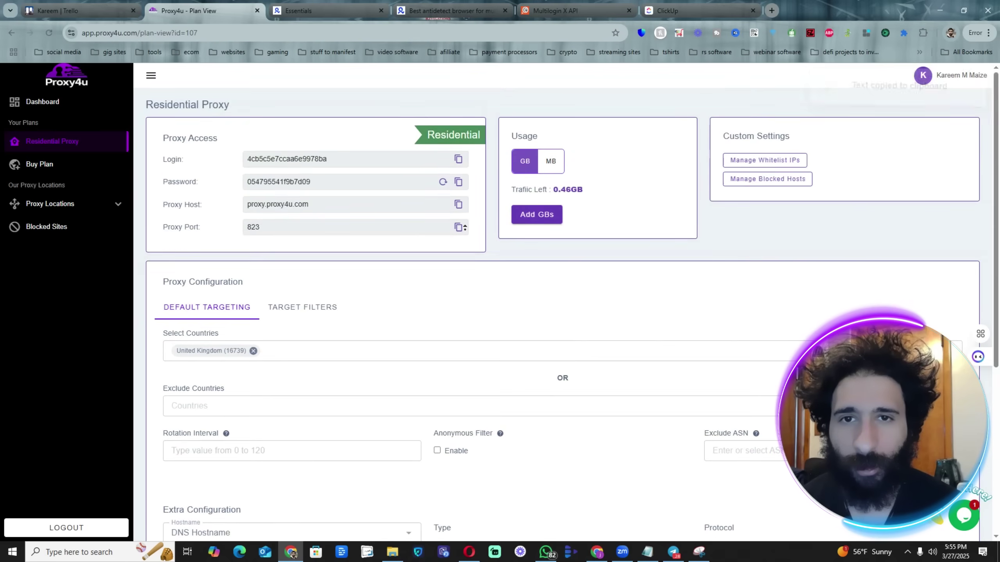
click(458, 160)
click(330, 12)
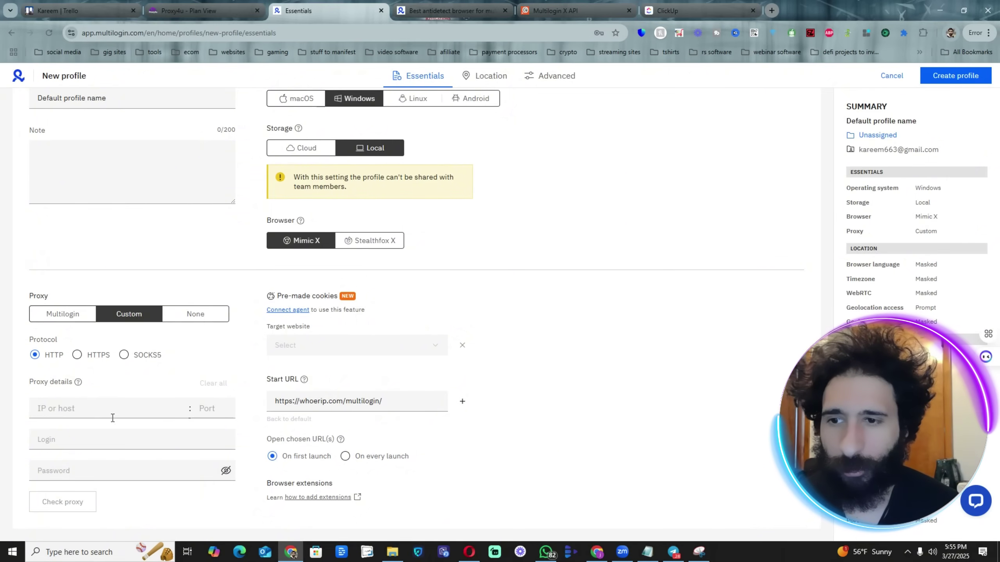
click(112, 439)
key(ctrl+v)
Copy the proxy password from Proxy4u into the profile's password field.
click(189, 11)
click(458, 182)
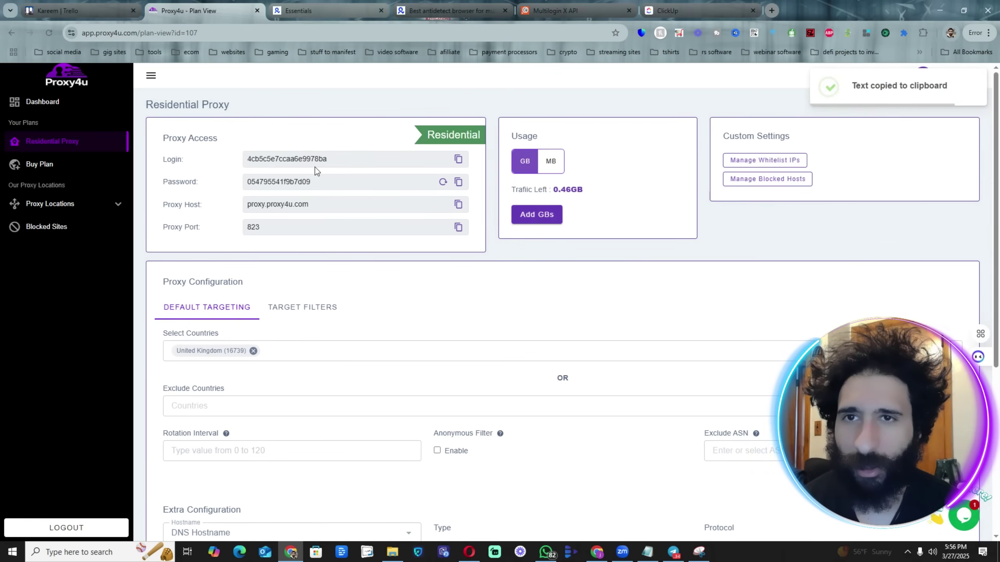
click(330, 12)
click(157, 470)
key(ctrl+v)
Paste host proxy.proxy4u.com and port 823 from Proxy4u into the profile's proxy fields.
click(189, 10)
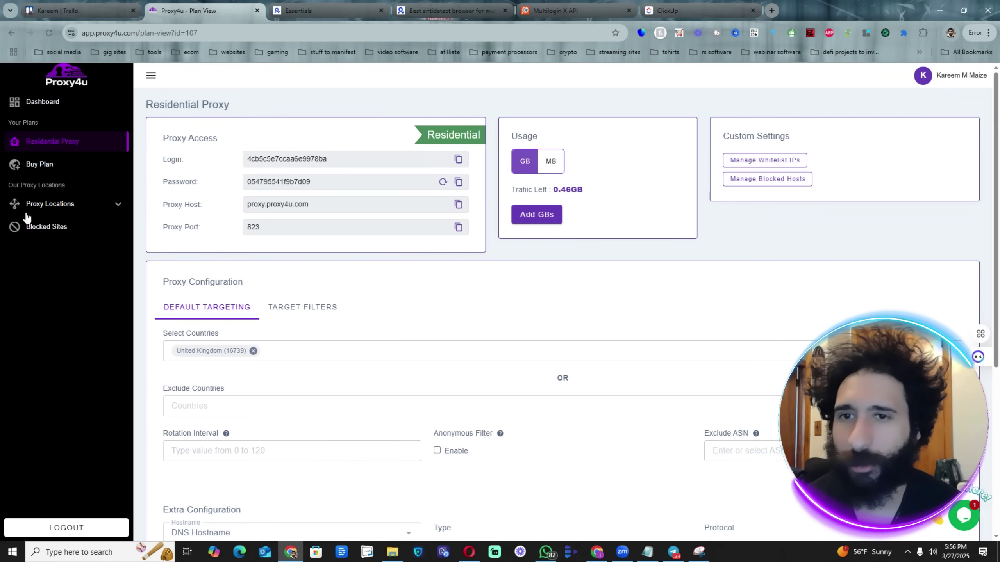
double_click(276, 205)
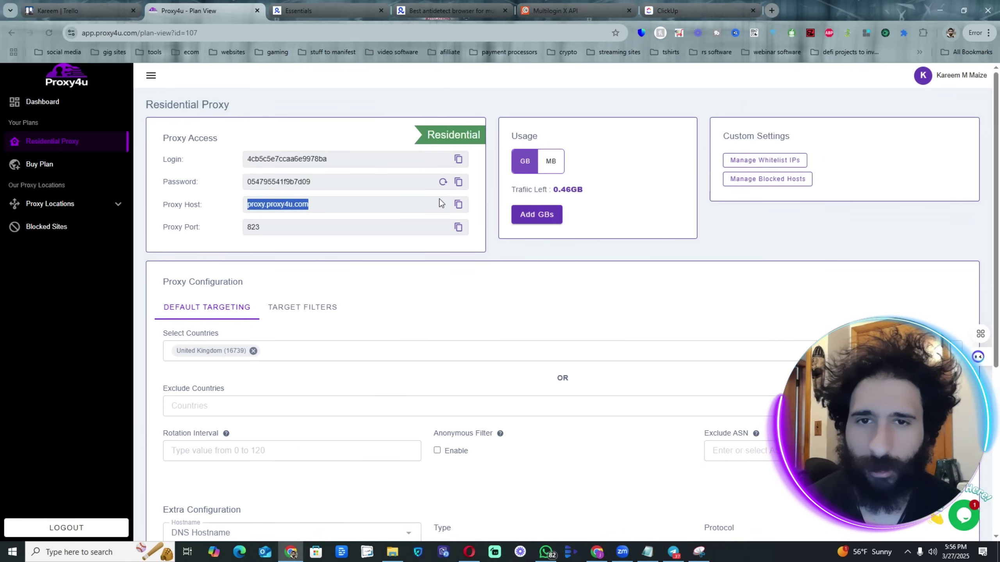
click(458, 208)
click(329, 11)
click(108, 405)
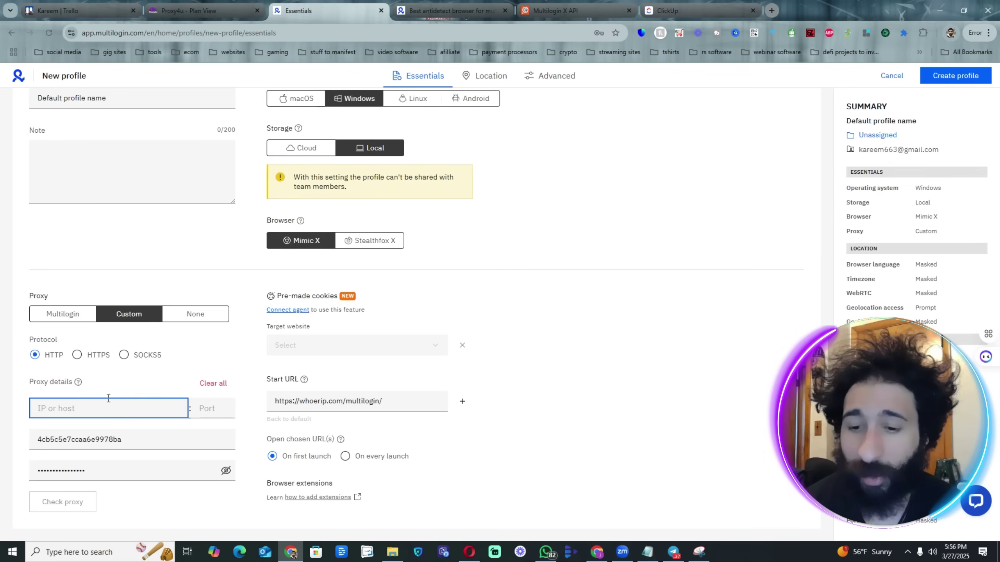
key(ctrl+v)
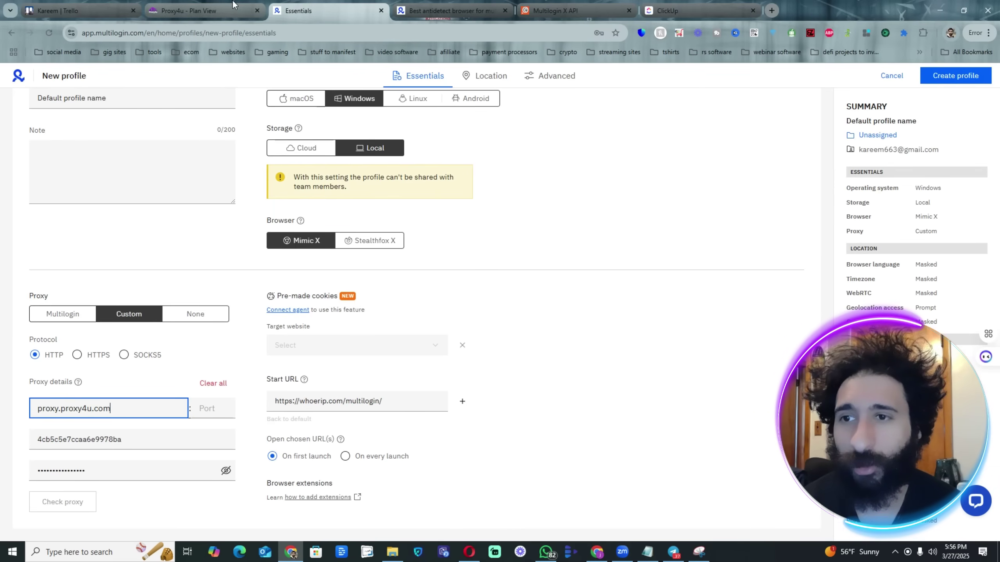
click(233, 11)
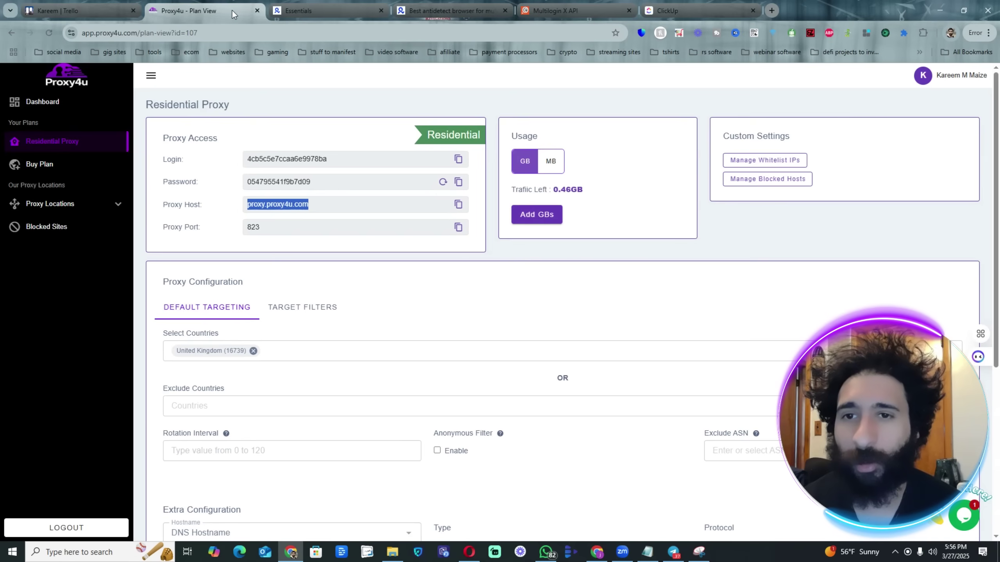
click(458, 229)
click(310, 8)
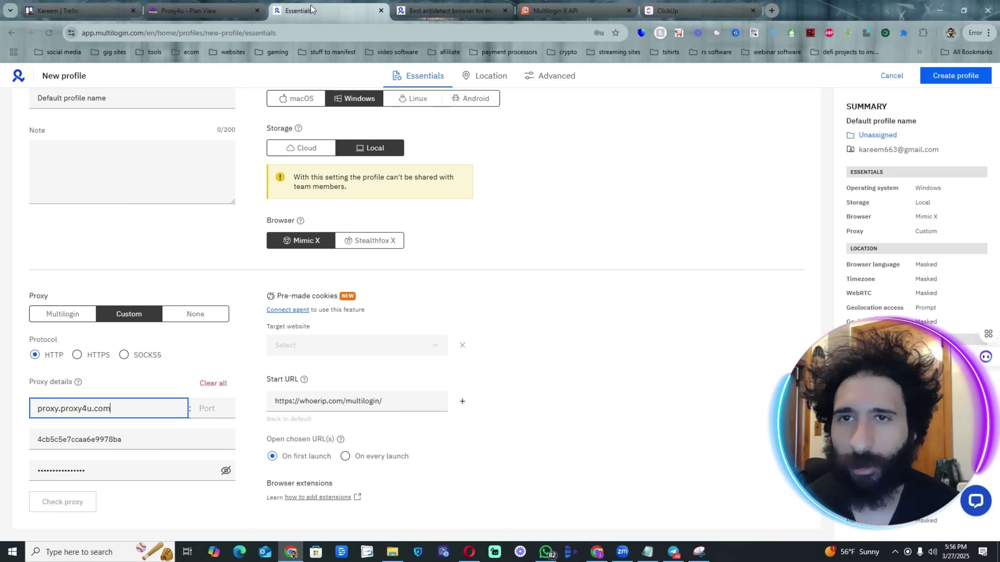
click(212, 409)
key(ctrl+v)
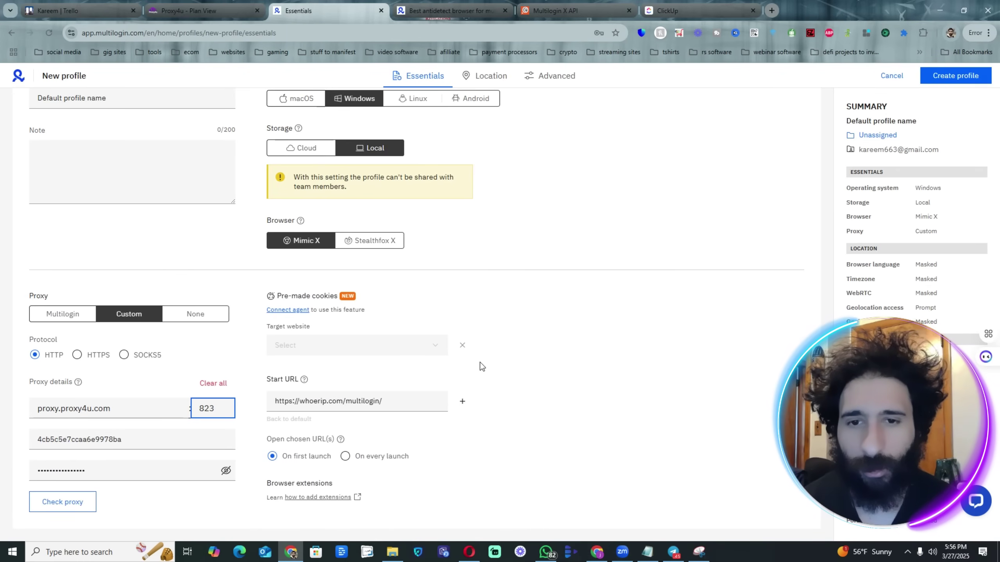
click(482, 366)
key(F11)
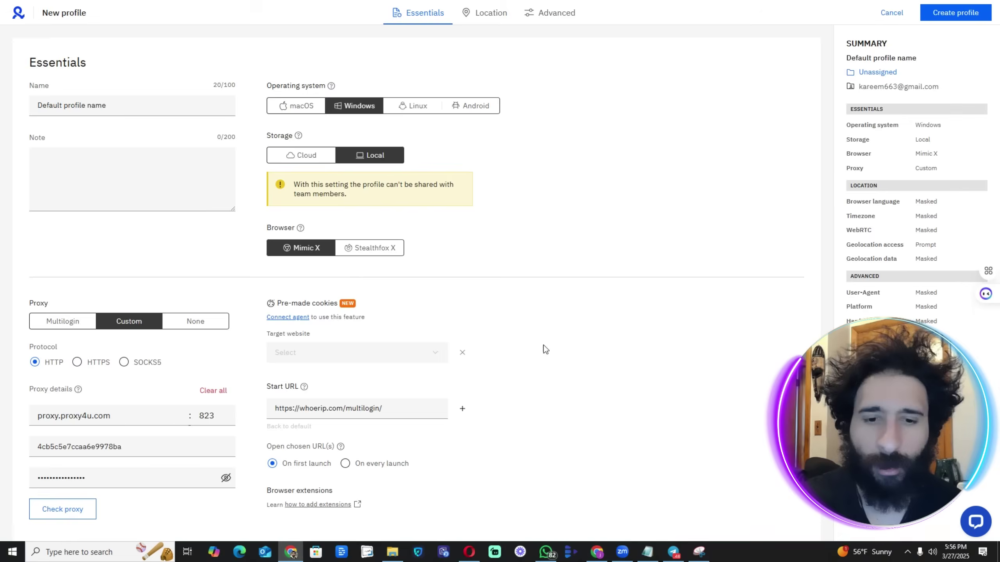
key(F11)
click(197, 11)
click(337, 269)
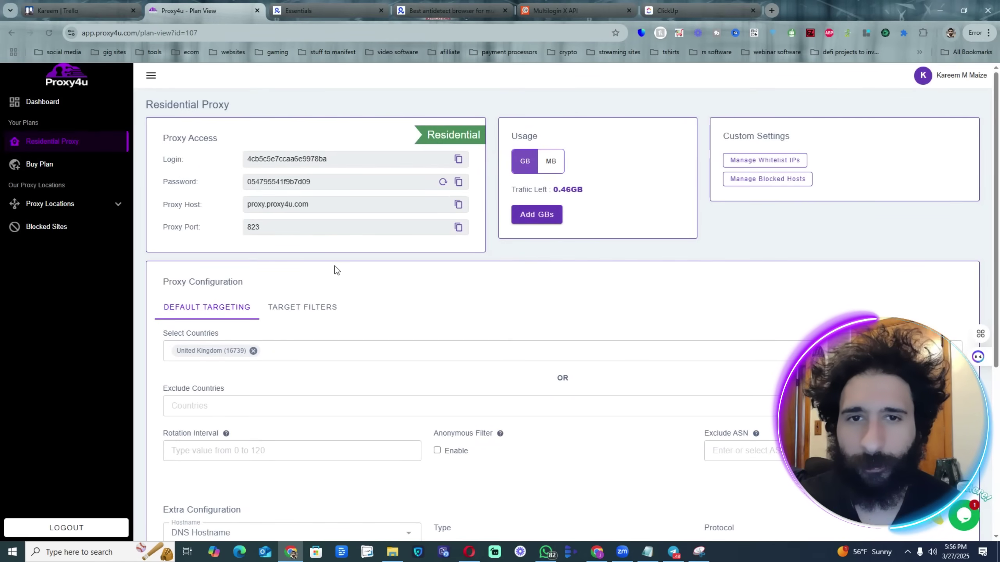
scroll(473, 245, down, 5)
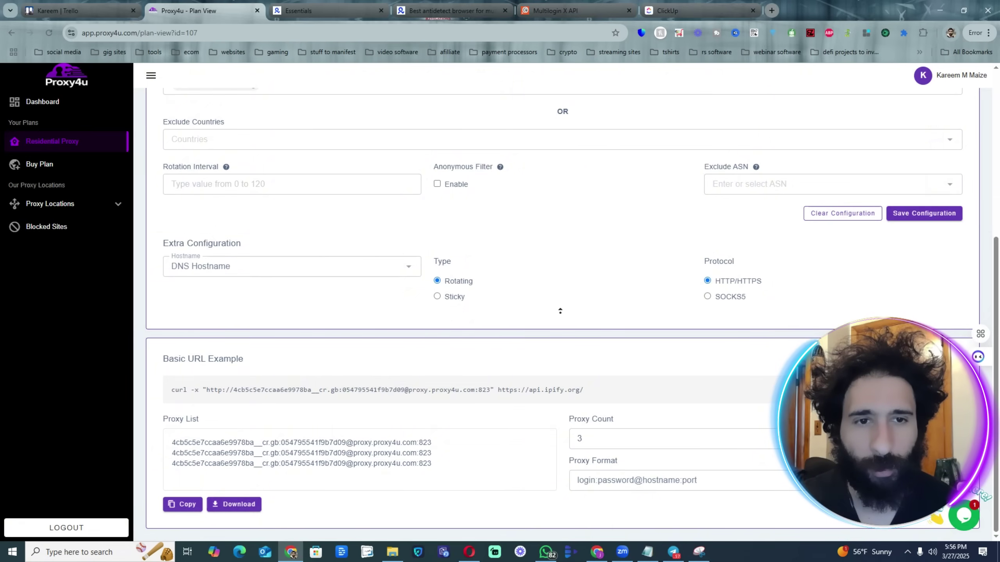
scroll(560, 311, up, 6)
key(F11)
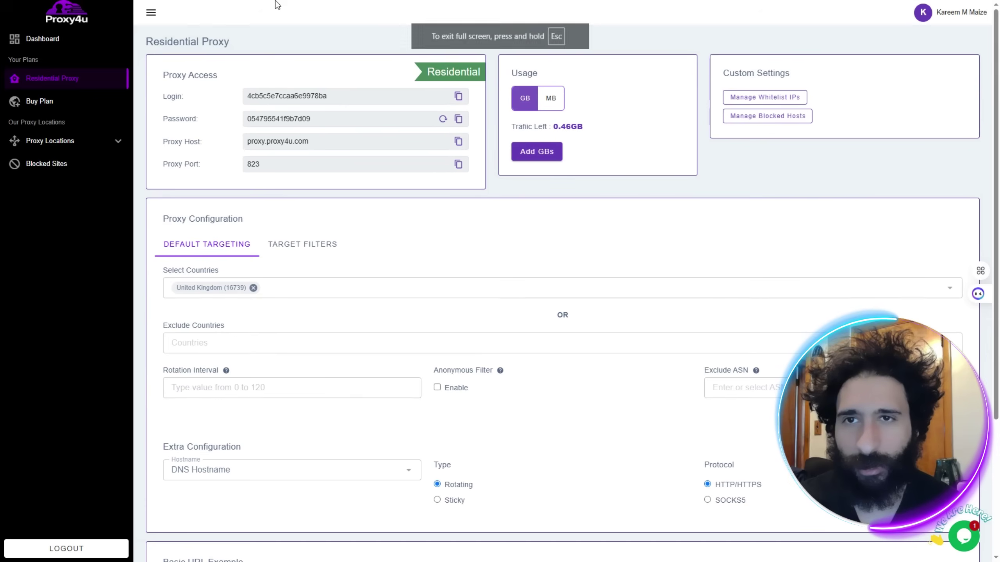
key(F11)
click(297, 12)
key(F11)
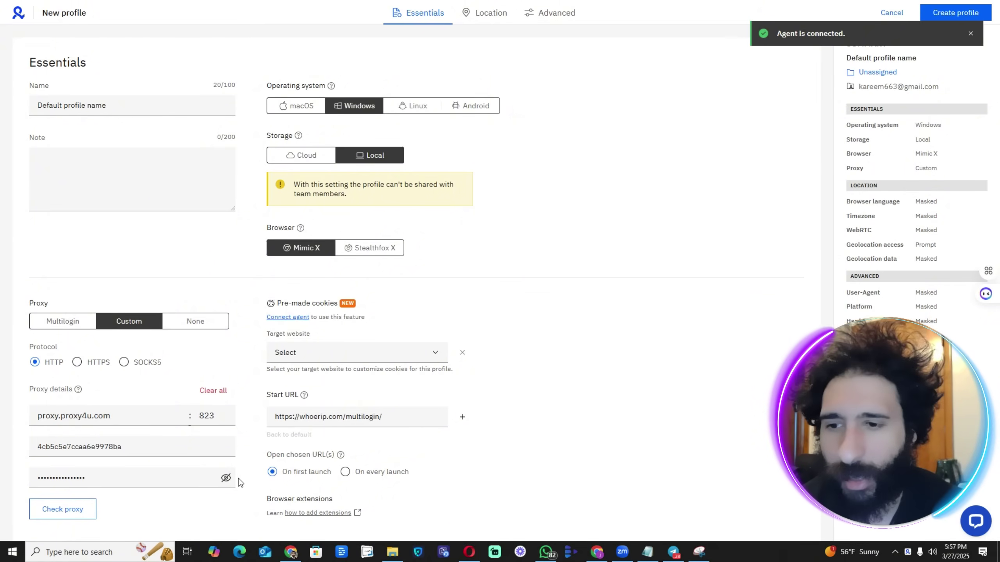
Run the proxy check, which passes in Europe/London, then open and close the Target website list.
click(79, 513)
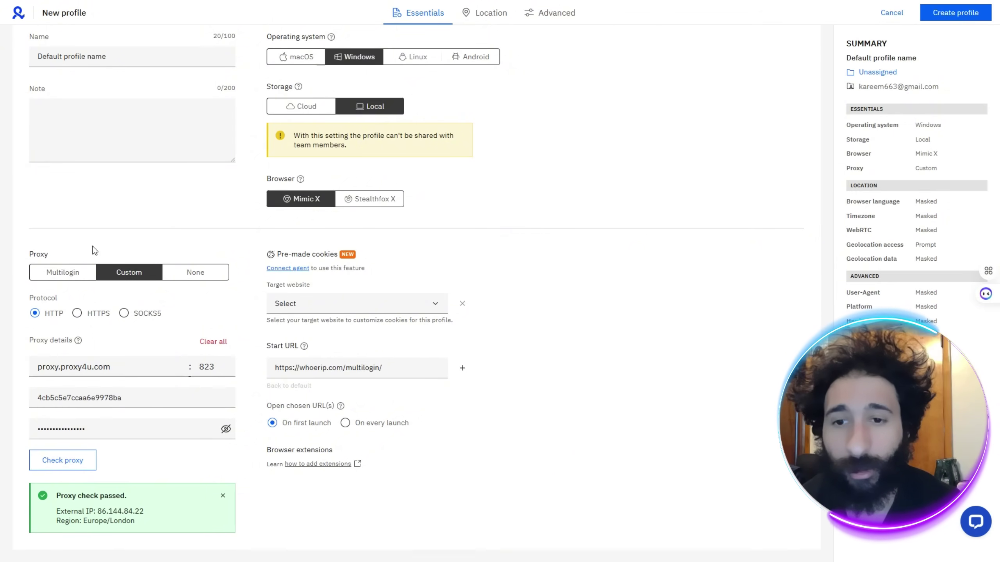
click(291, 312)
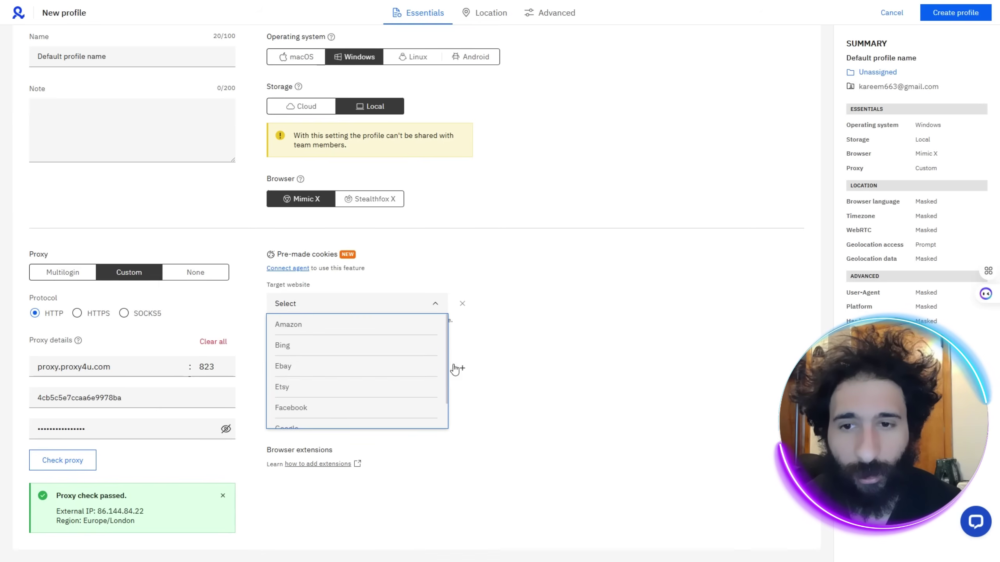
drag(447, 352, 453, 323)
click(536, 334)
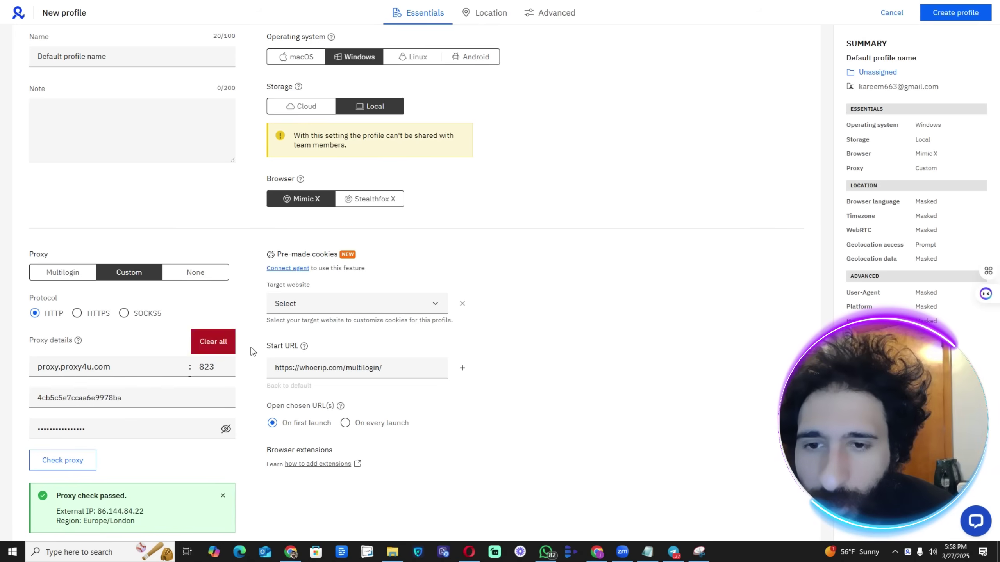
Replace the profile name with the person's name plus 'UK' and scroll to the proxy check.
triple_click(321, 369)
right_click(324, 372)
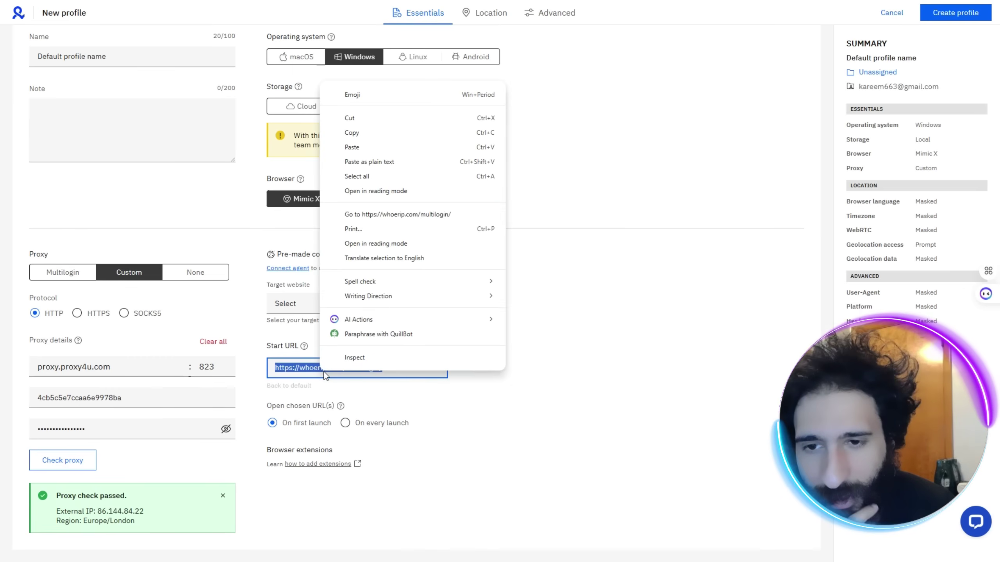
click(275, 372)
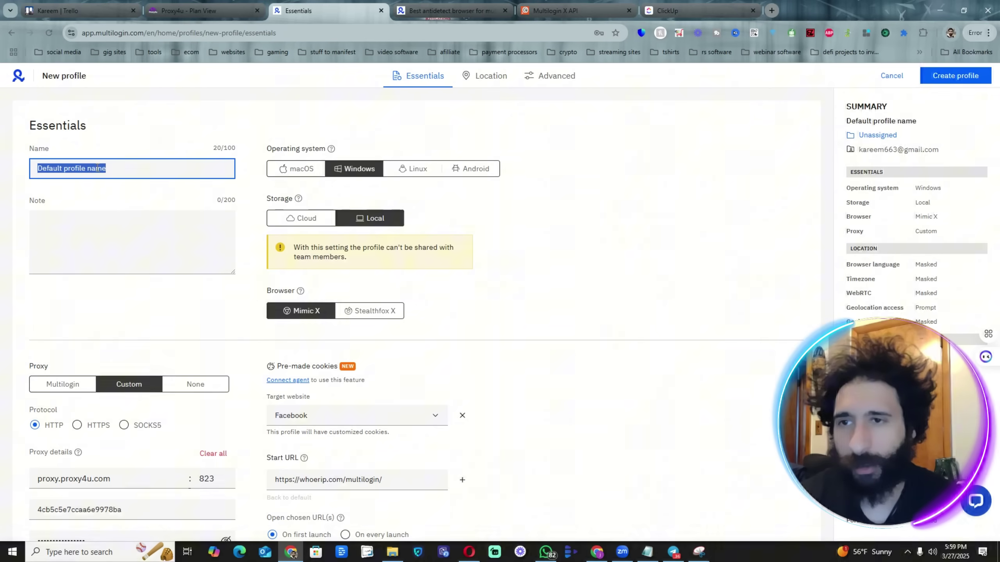
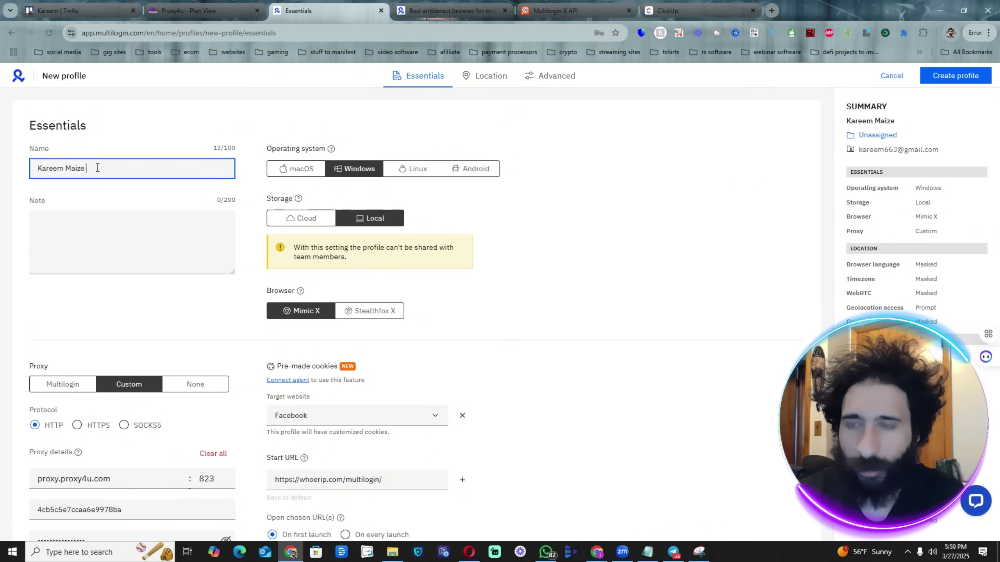
text( UK)
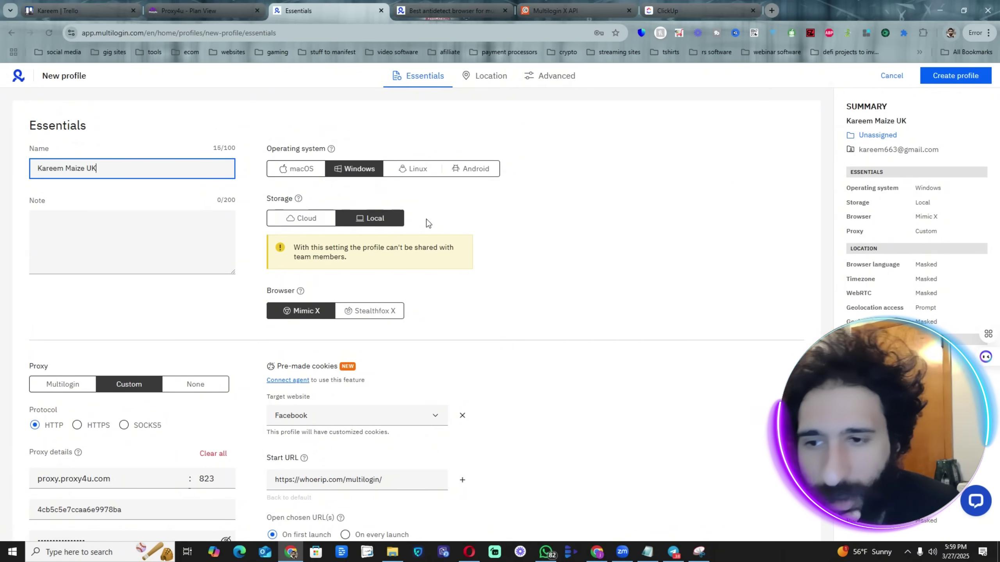
click(536, 217)
scroll(536, 275, down, 3)
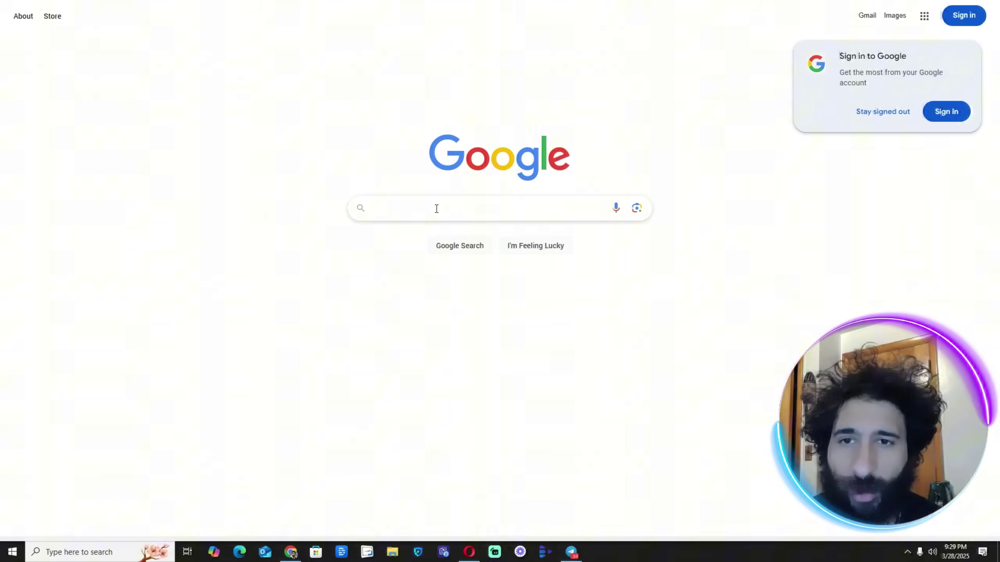
Search Google for 'what is my ipv4 address' and view the IP details on WhatIsMyIPAddress.
click(436, 209)
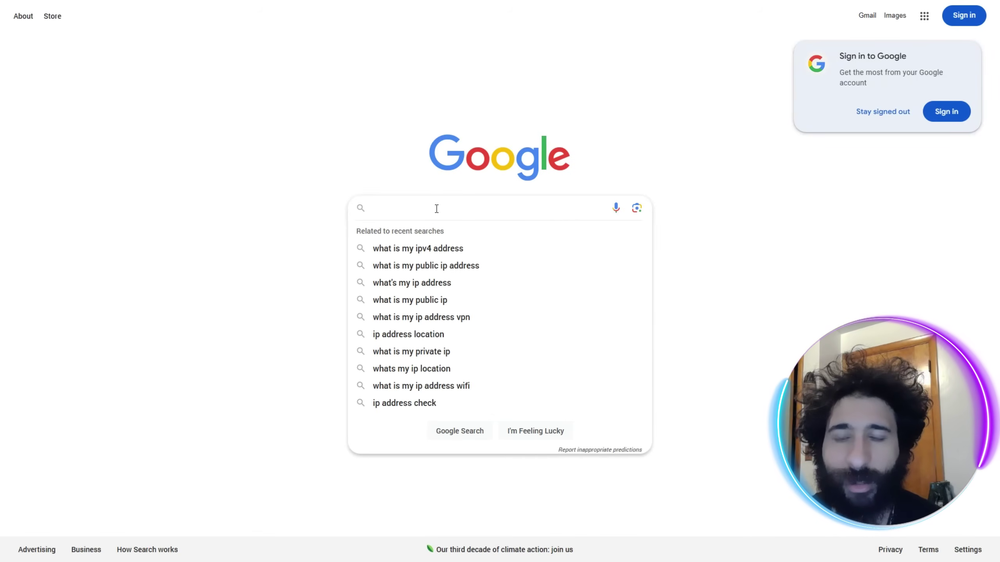
click(414, 253)
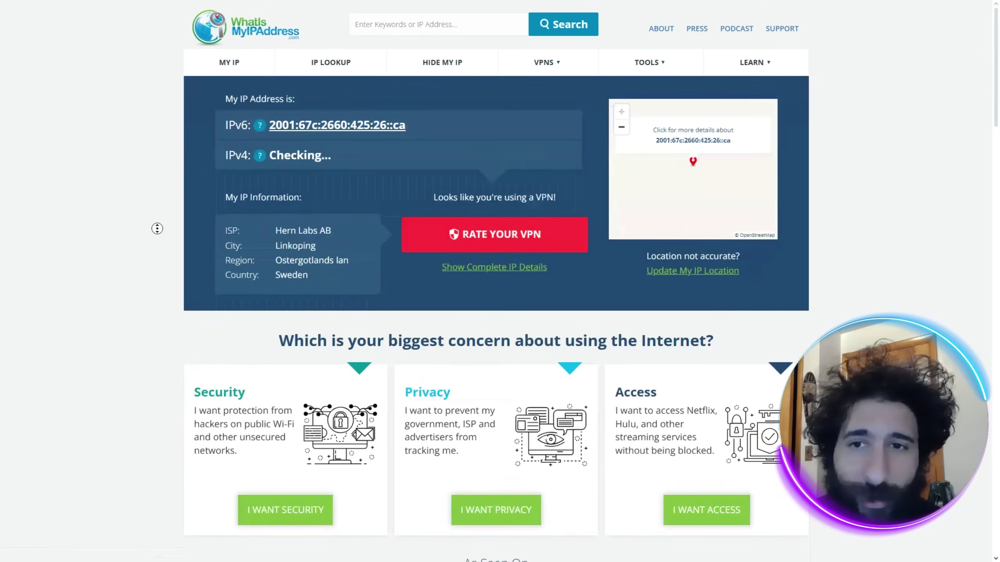
scroll(163, 250, down, 1)
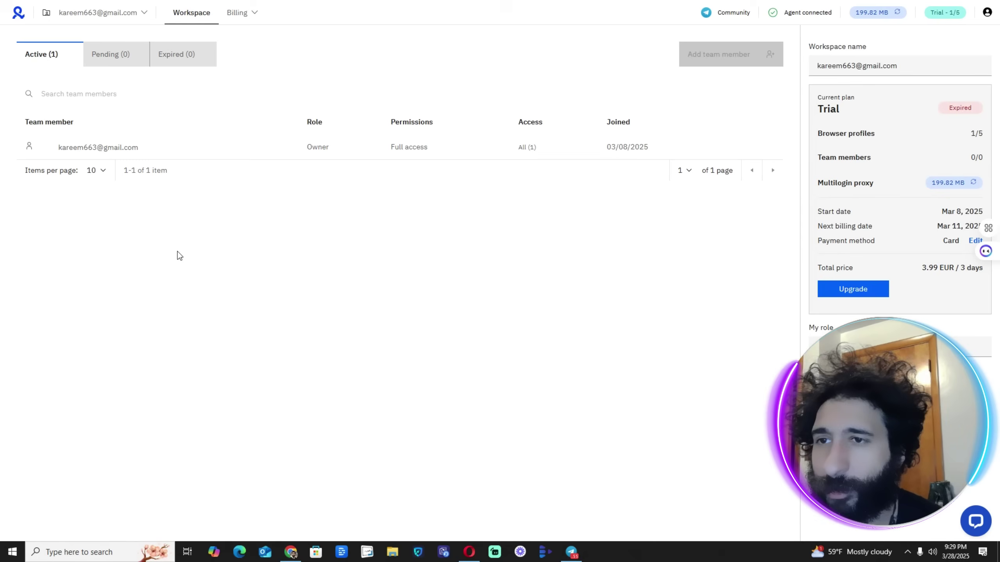